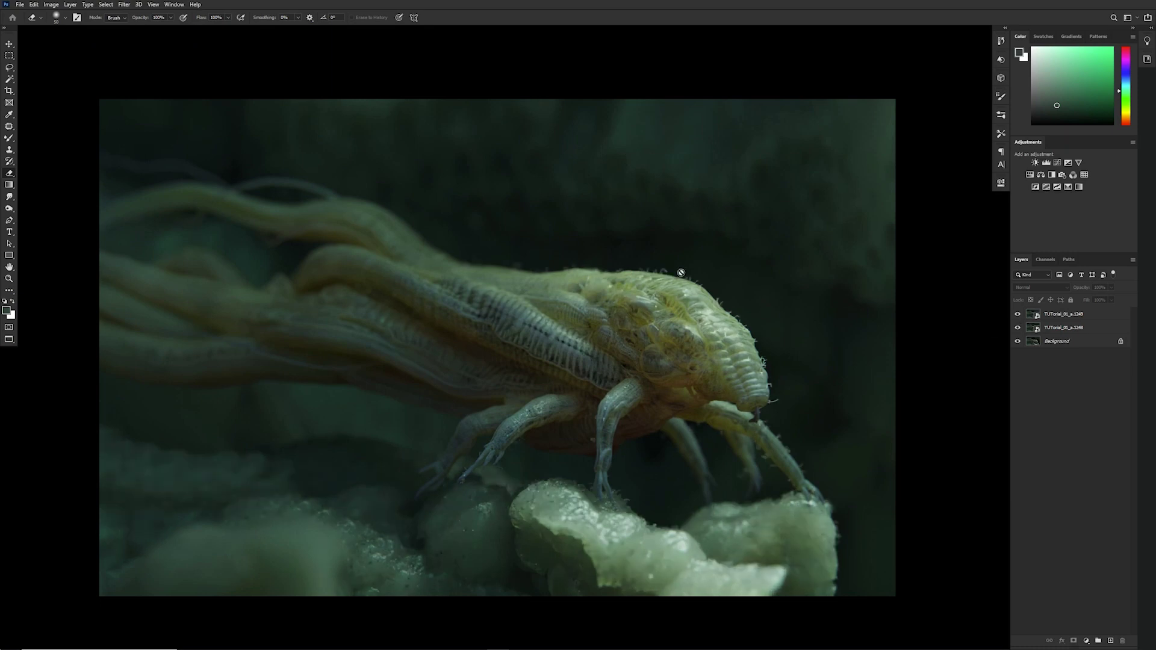
- Compare the TUTorial_01_a.1248 and TUTorial_01_a.1249 render layers with the background by hiding and showing them
left_click(1022, 317)
left_click(1021, 314)
left_click(1022, 318)
left_click(1029, 330)
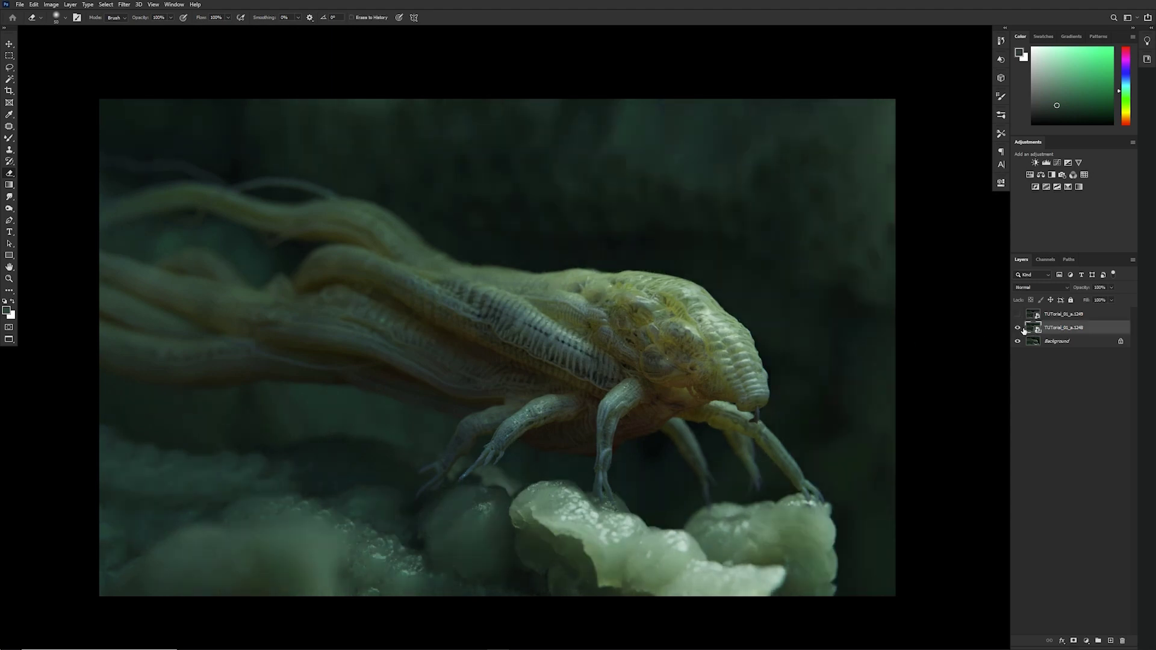
left_click(1024, 330)
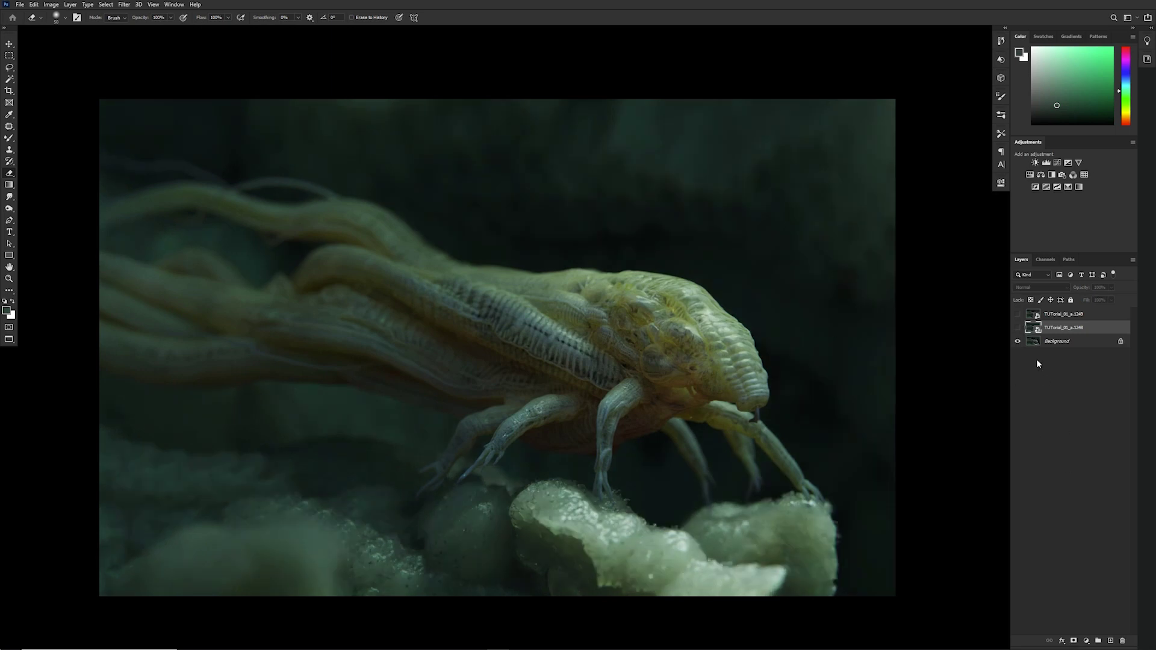
left_click(1018, 329)
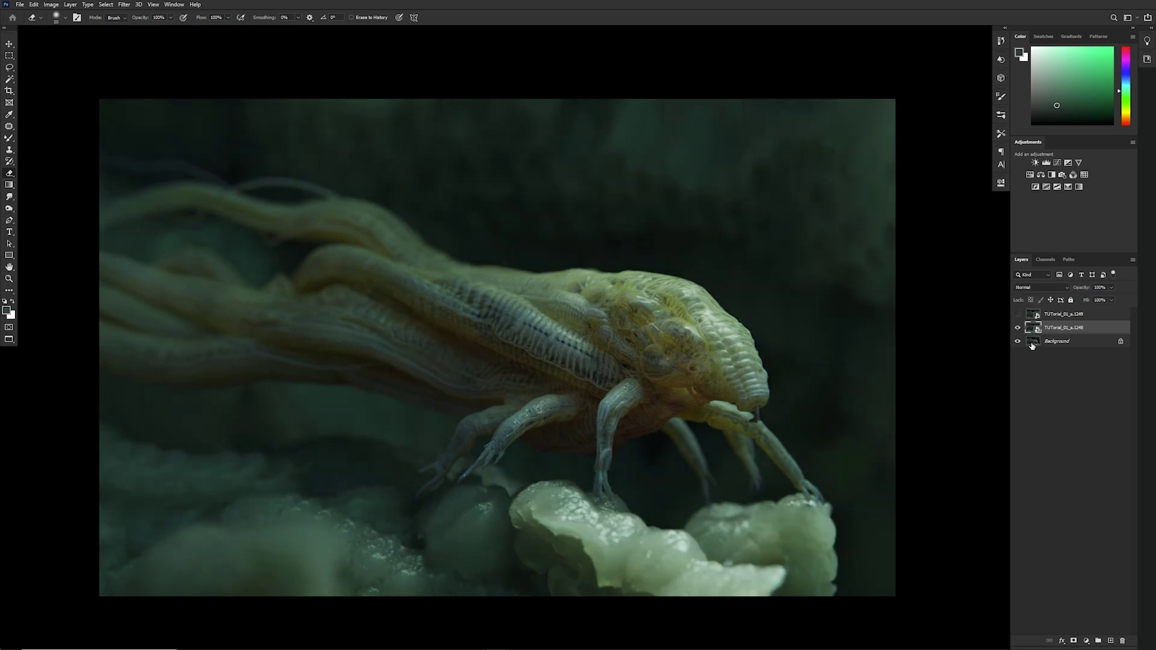
left_click(1018, 315)
- Add a layer mask to the TUTorial_01_a.1249 layer and brush black on it to thin the hairs along the creature's back and head
left_click(1055, 317)
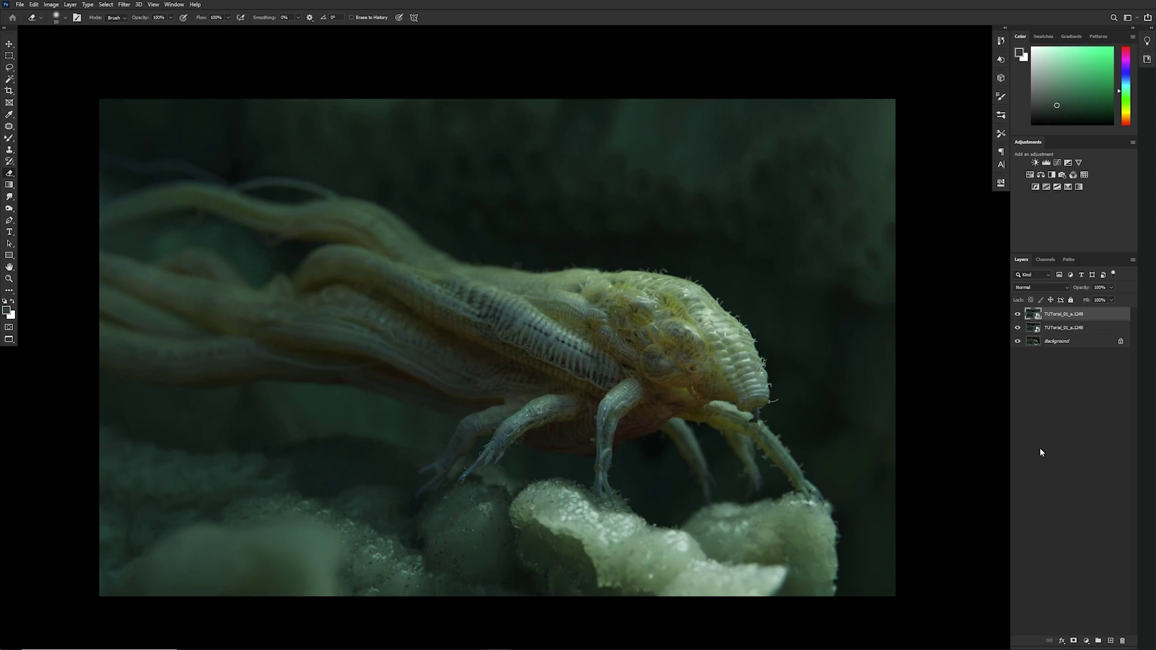
left_click(1077, 643)
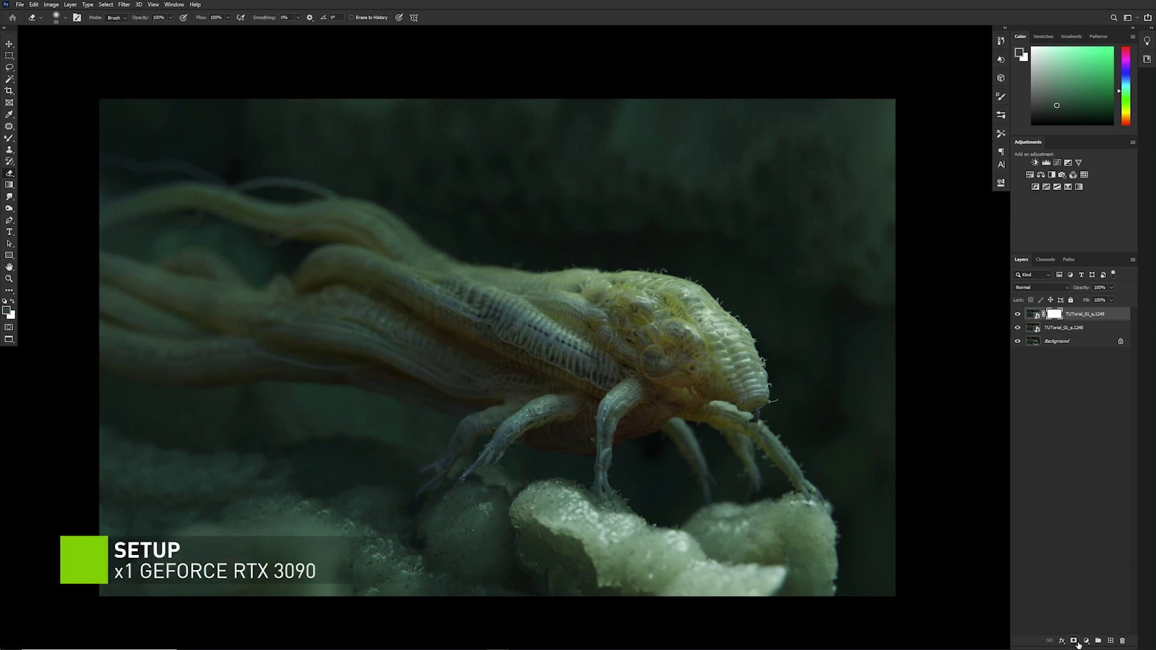
key("x")
key("b")
key("x")
left_click(670, 265)
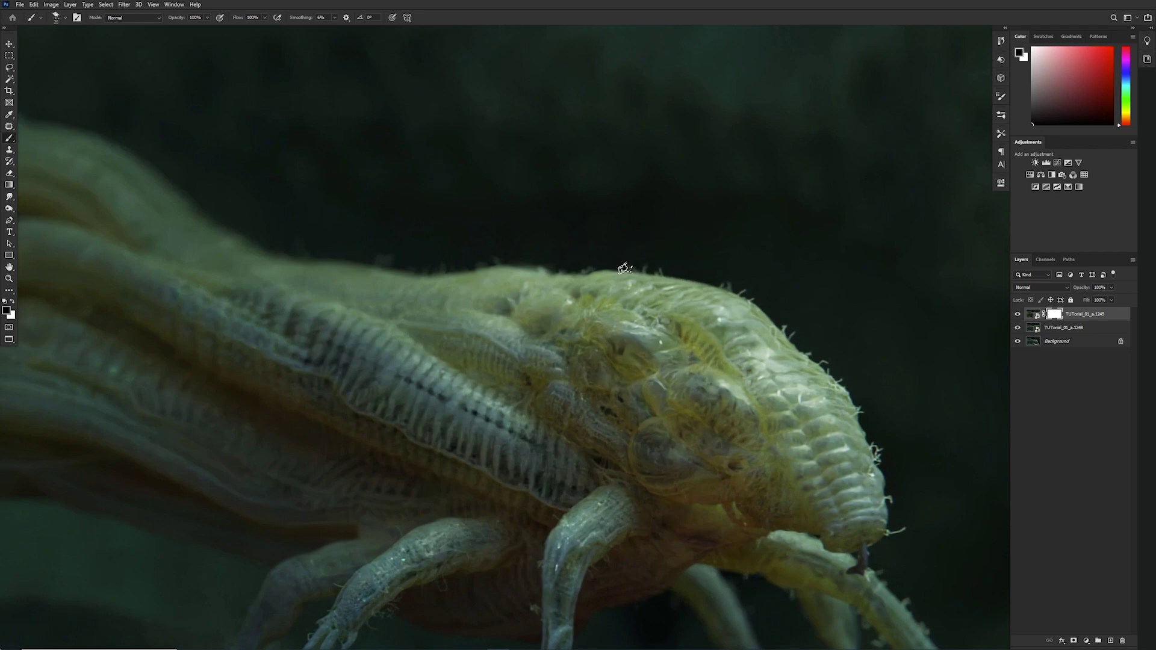
key("bracketleft")
scroll(664, 313, "down", 5)
scroll(664, 314, "up", 2)
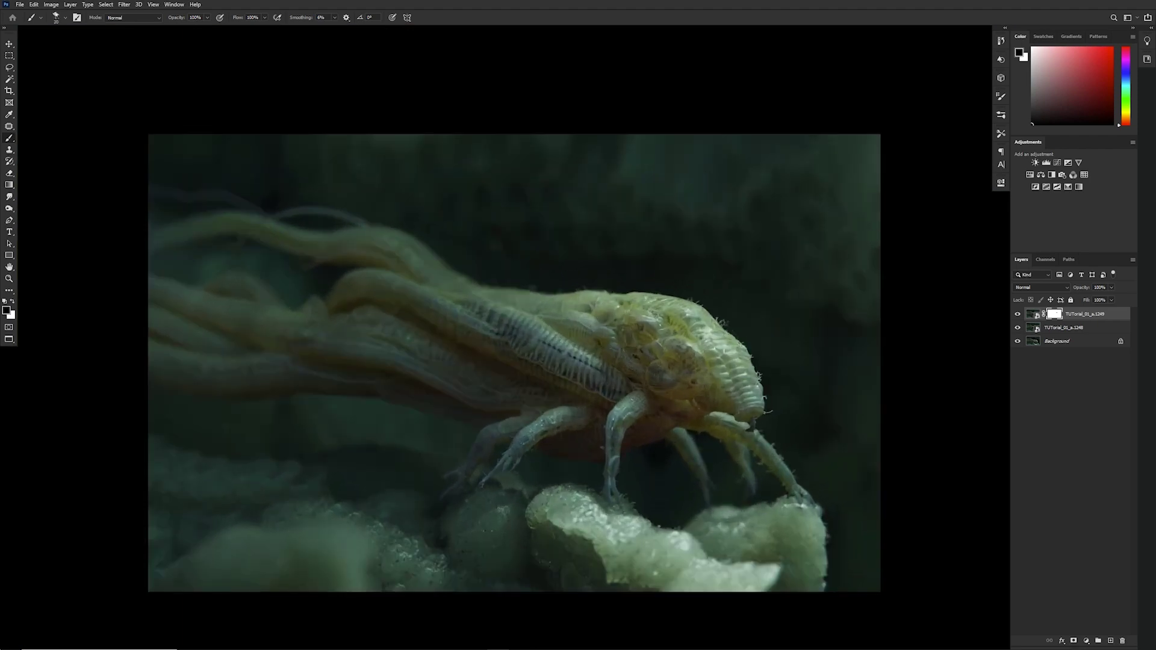
key("x")
key("x")
- Create a new layer above the renders, sample a dark background colour, and switch to the Mixer Brush tool
key("ctrl+shift+n")
key("Return")
left_click(747, 327, "alt")
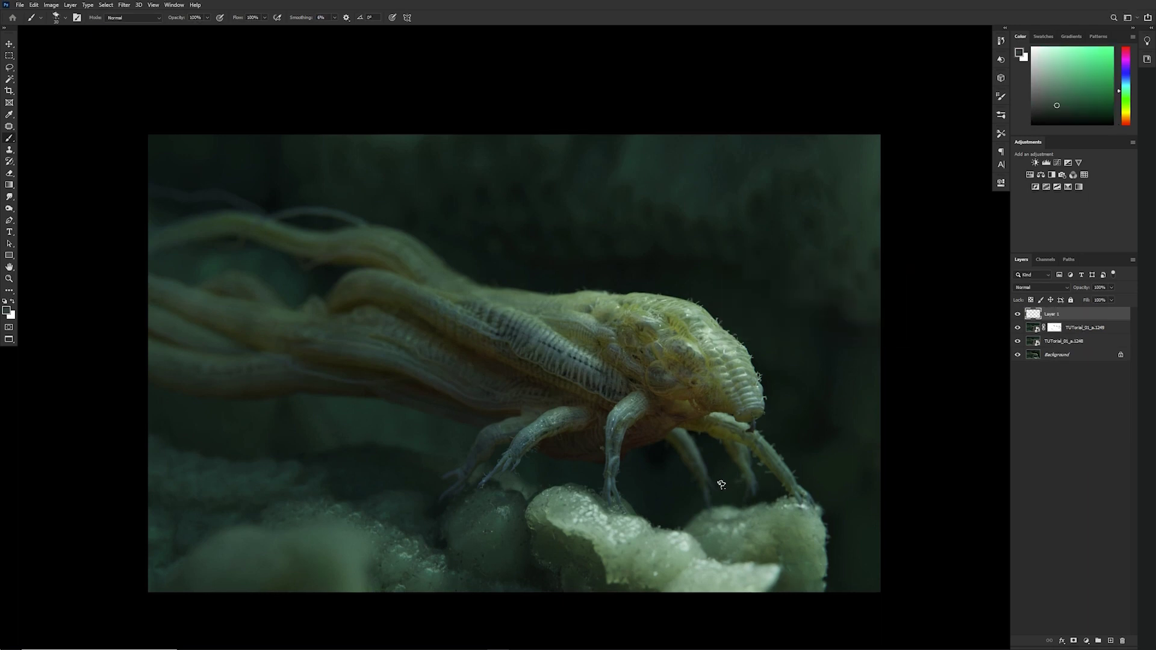
key("bracketright")
key("shift+b")
right_click(10, 140)
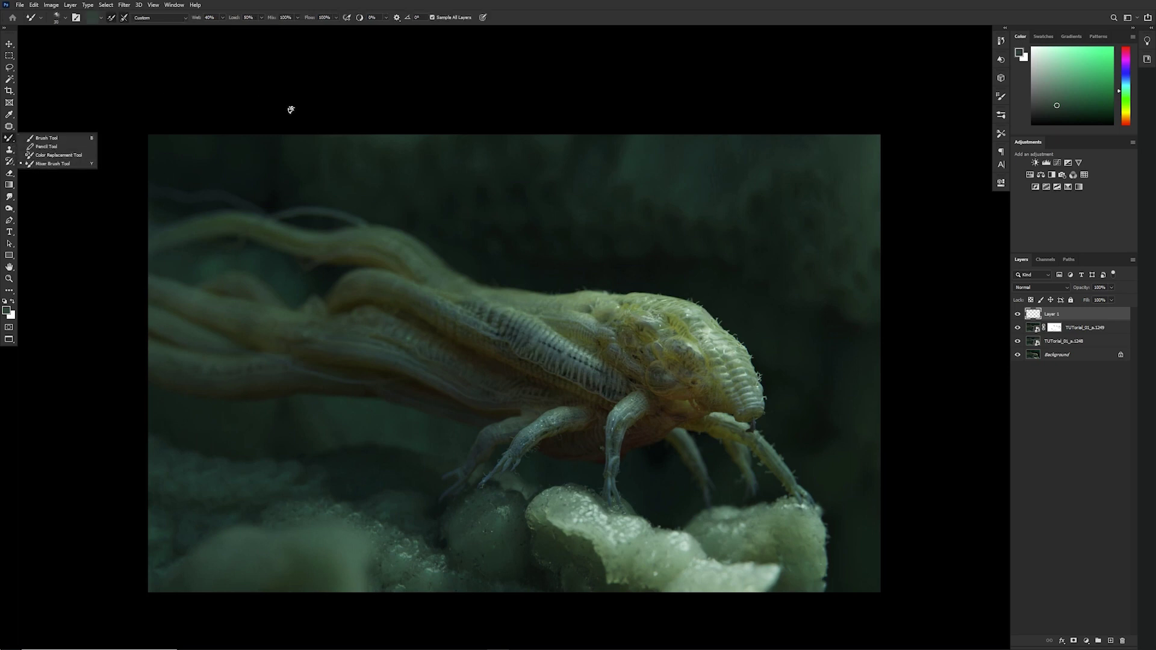
- Blend short hair strokes along the upper and front outline of the creature's head with the Mixer Brush
left_click(694, 301)
scroll(721, 325, "up", 5)
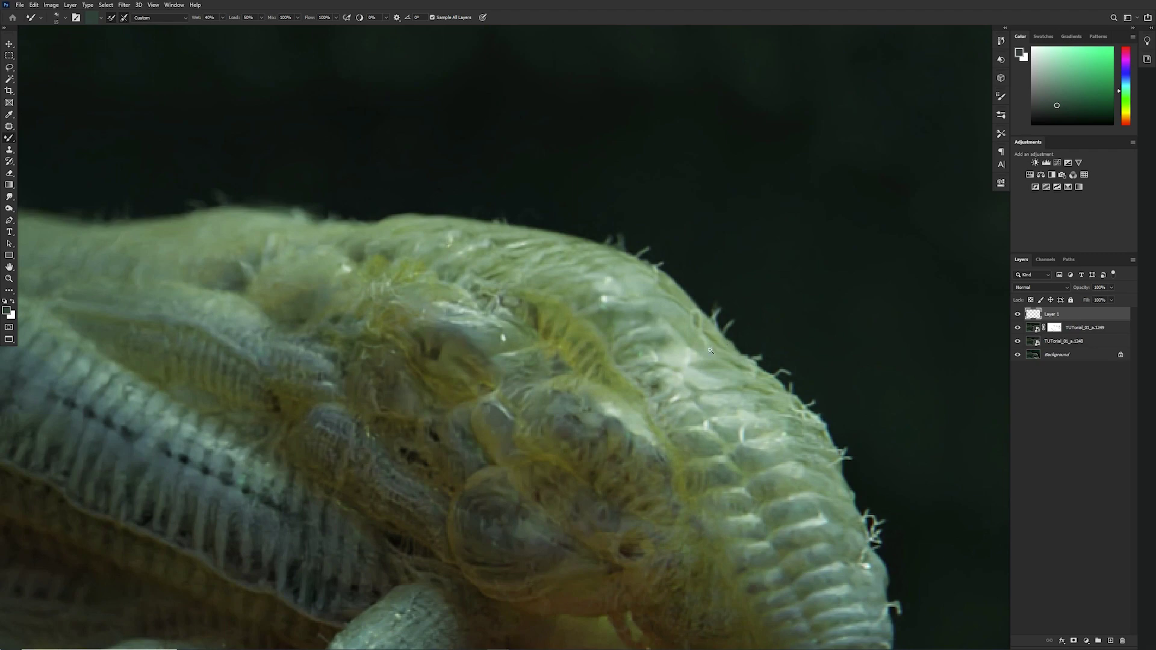
scroll(717, 347, "down", 5)
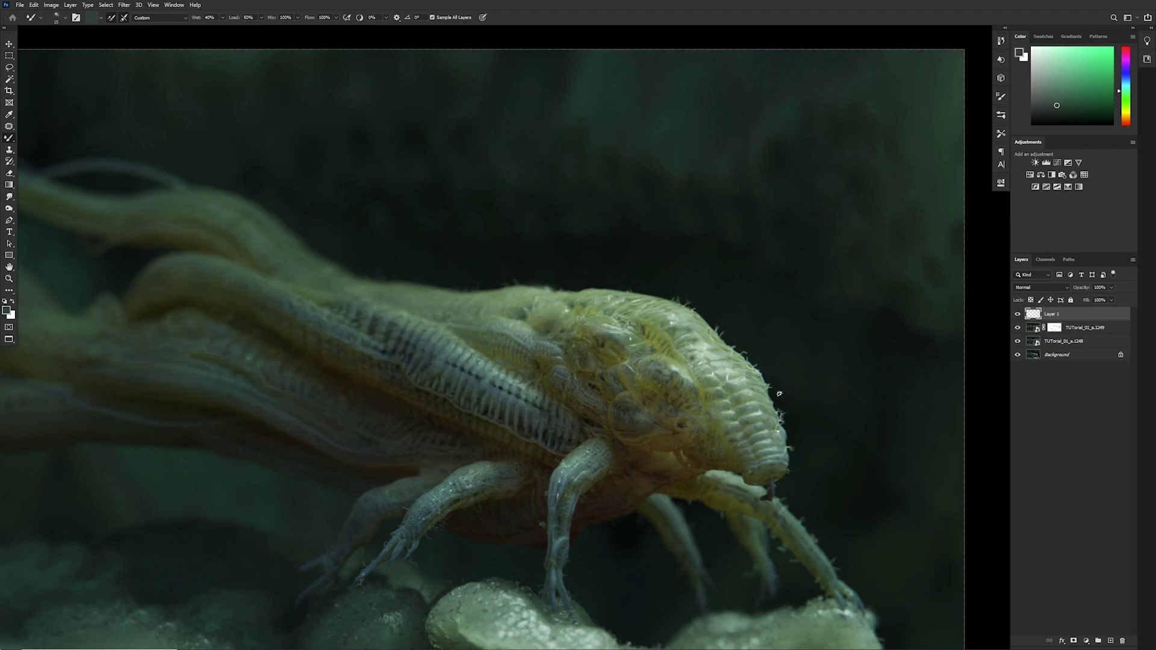
key("ctrl+minus")
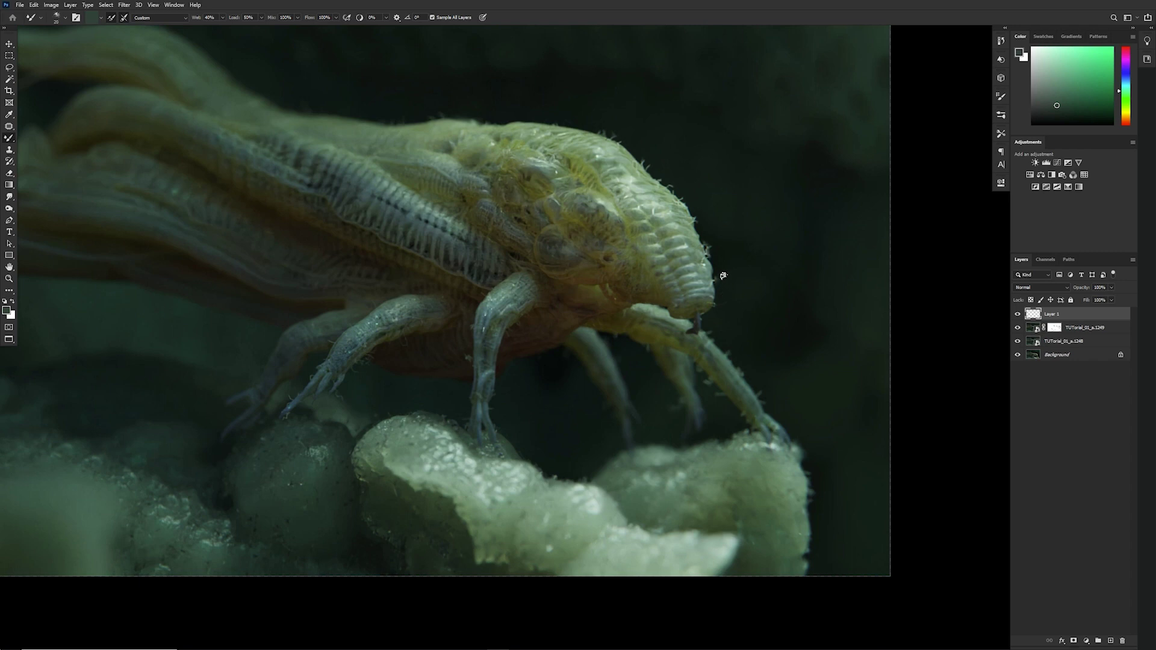
key("e")
key("b")
- Review the painted strokes with the other layers hidden, restore those layers, and refine the hairs at the front of the head
left_click_drag(1025, 329, 1023, 359)
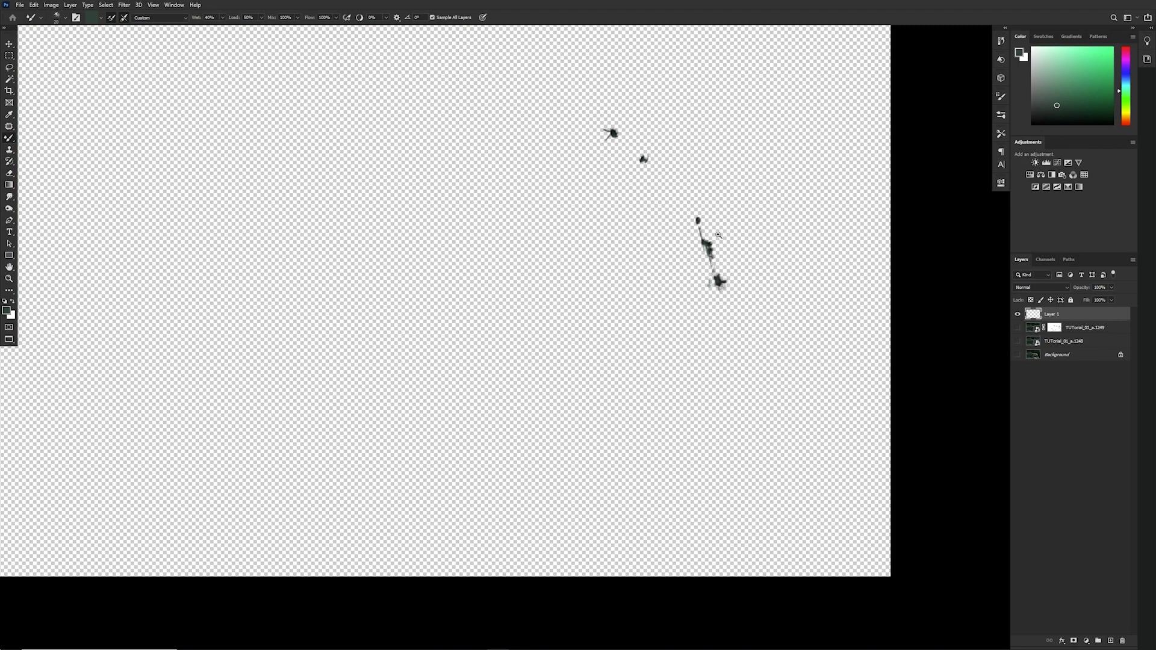
scroll(713, 236, "up", 3)
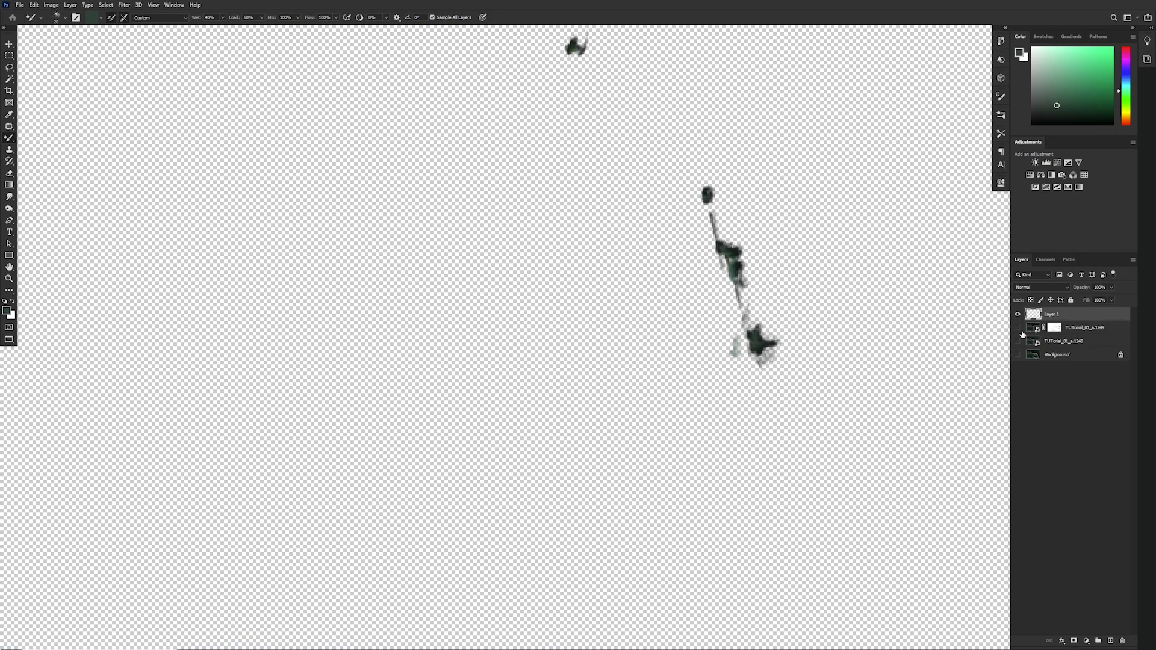
left_click_drag(1022, 330, 1023, 361)
scroll(689, 388, "up", 2)
key("e")
key("b")
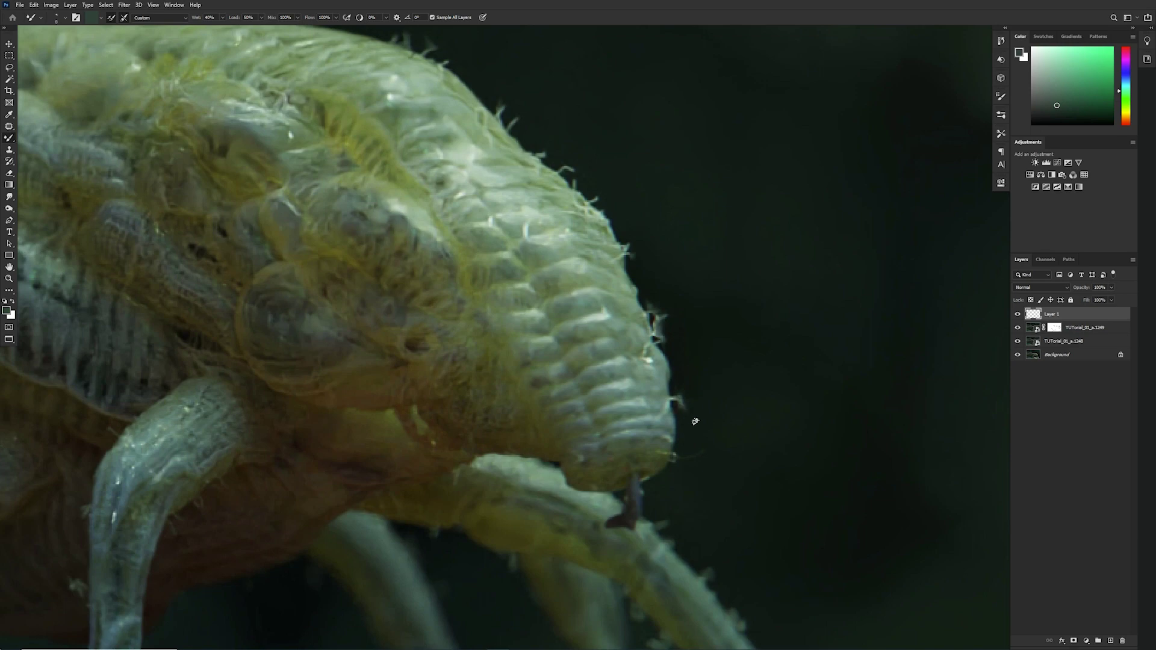
scroll(656, 395, "down", 6)
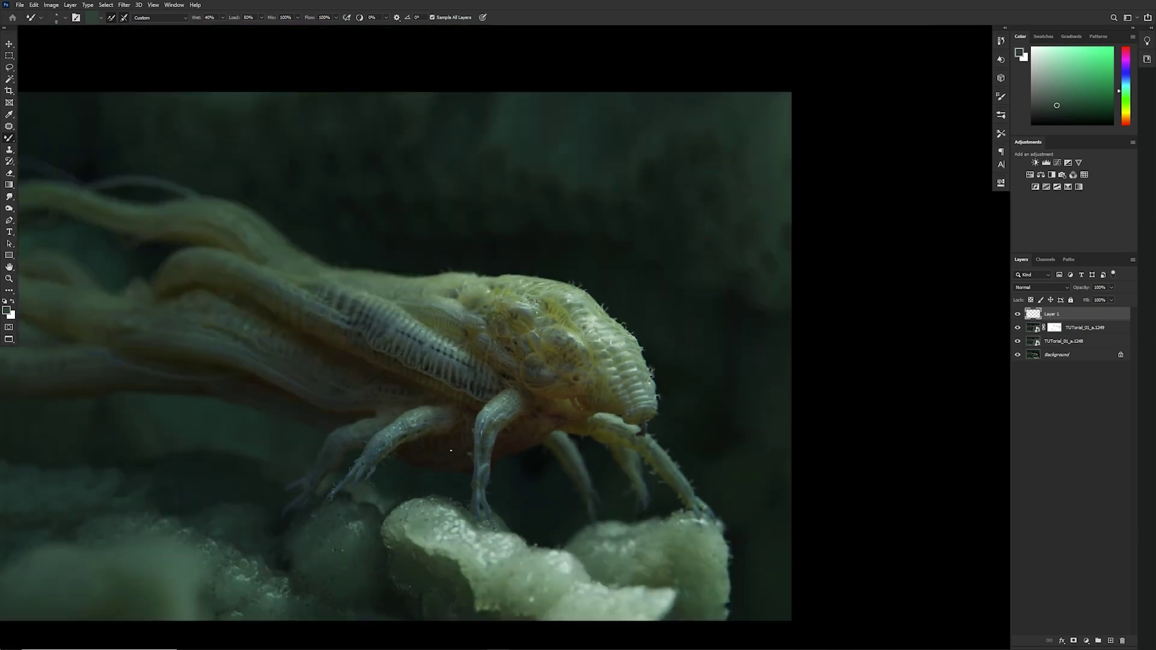
scroll(496, 455, "up", 2)
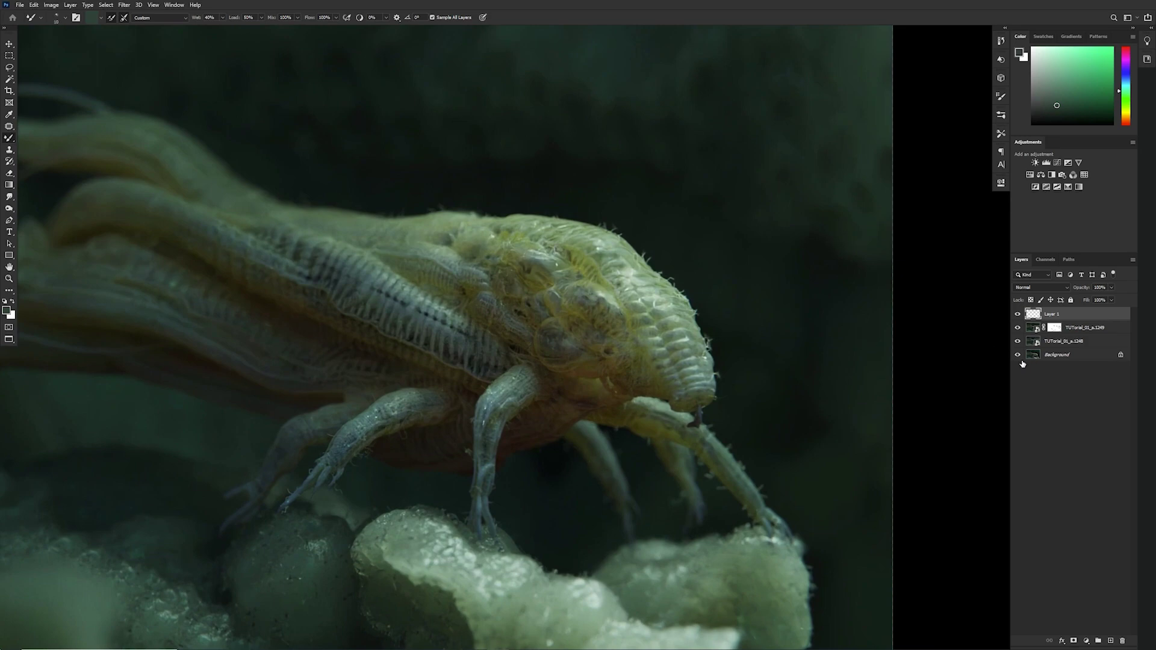
- Add another empty layer directly beneath Layer 1 and paint small floating specks in the water with the Brush tool
key("ctrl+shift+alt+n")
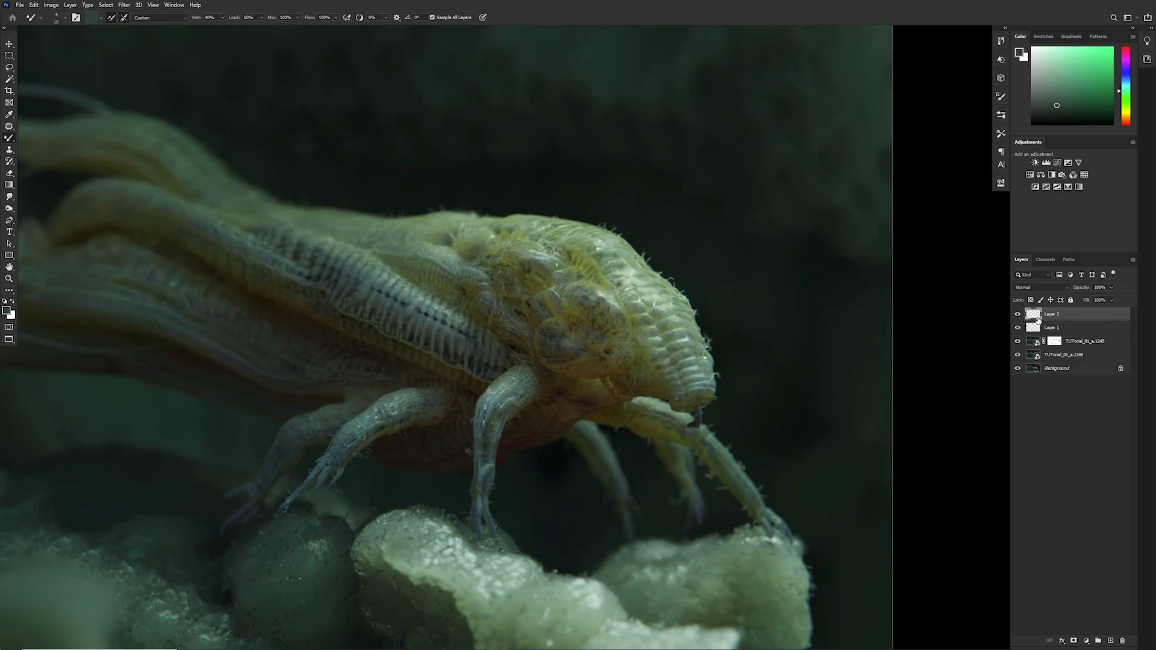
left_click_drag(1063, 317, 1061, 332)
key("shift+b")
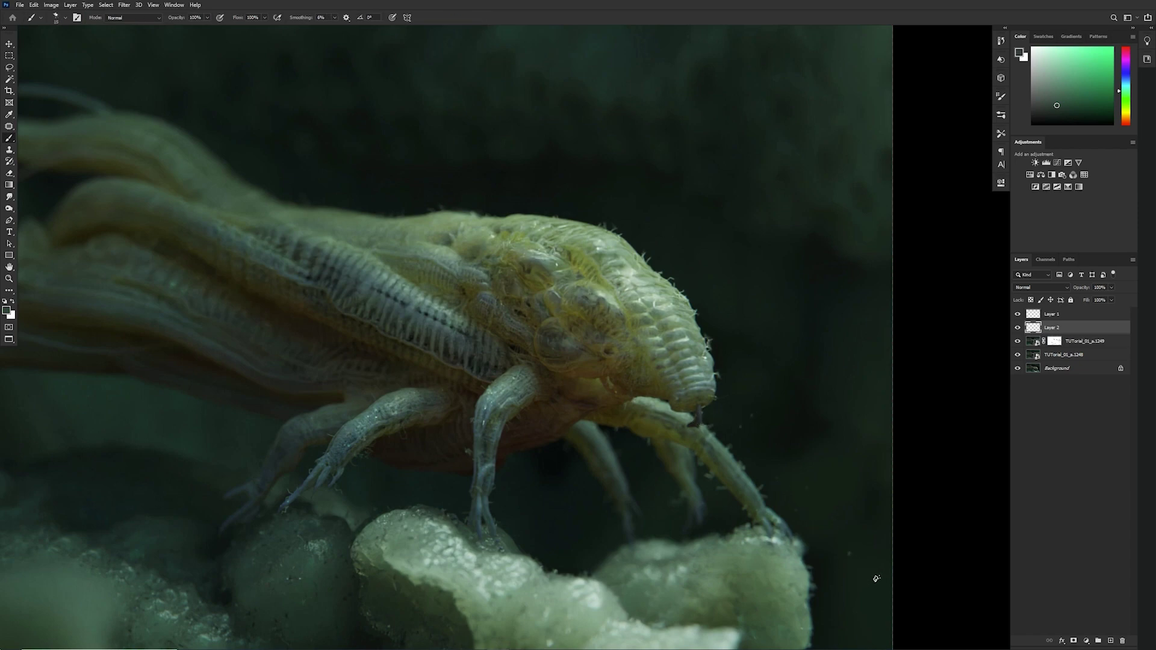
key("]")
key("e")
- Blend the edges of the legs and rocks on Layer 1 with the Mixer Brush at varied brush sizes
key("shift+b")
left_click(1067, 315)
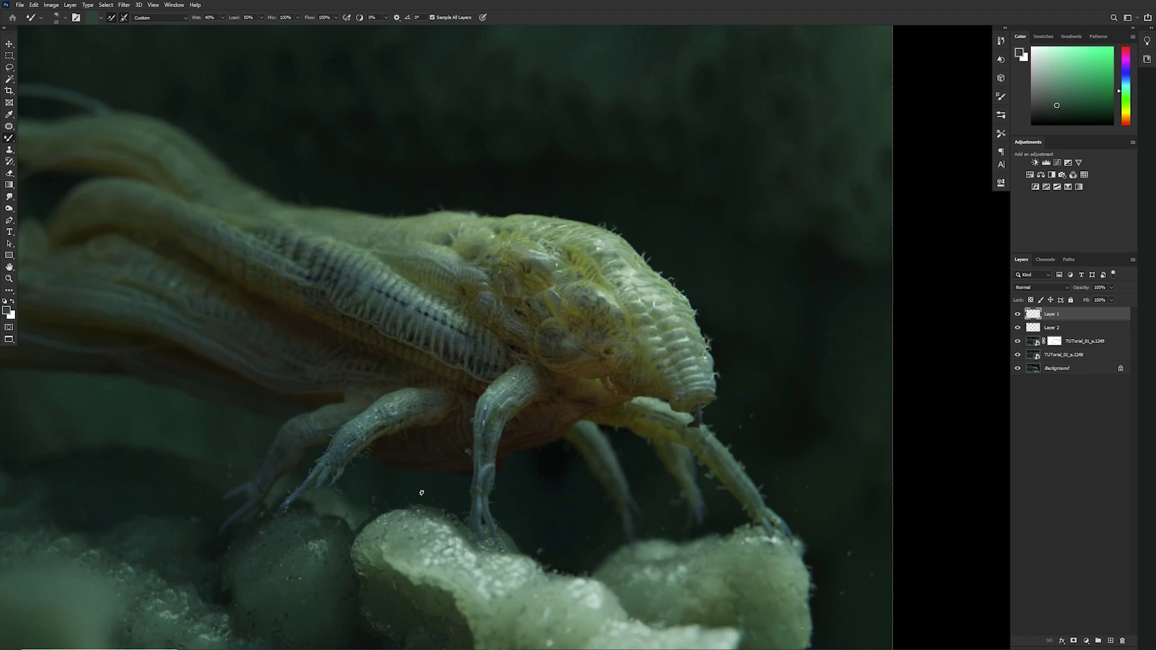
key("bracketright")
key("bracketleft")
key("bracketleft")
left_click_drag(771, 480, 813, 367)
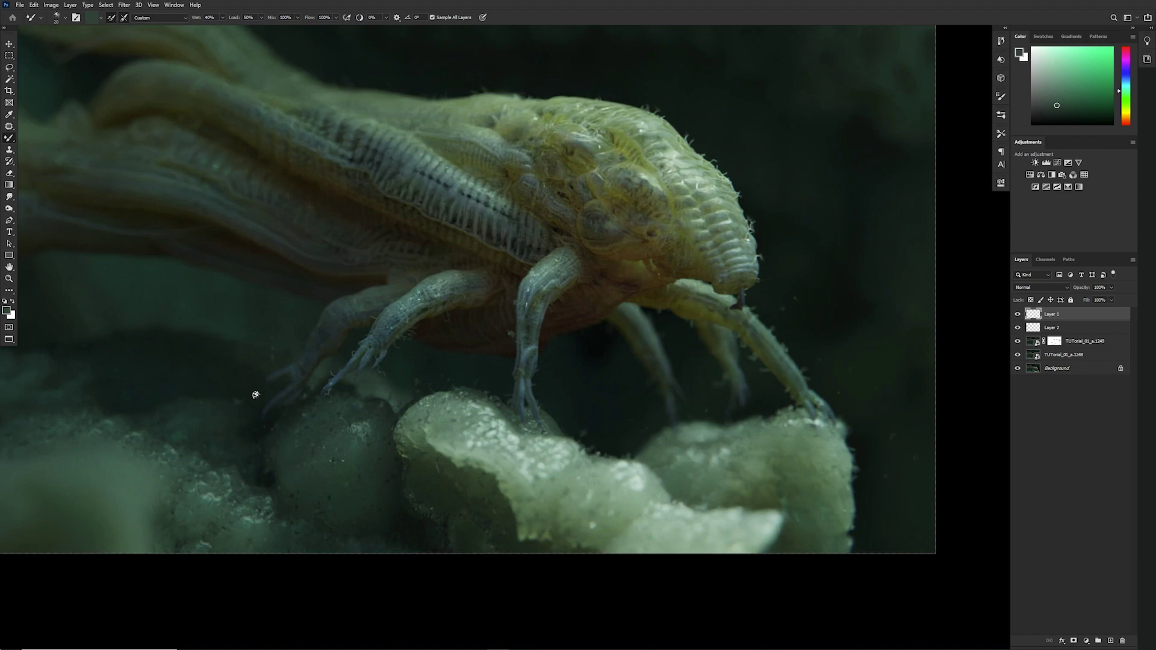
scroll(602, 295, "up", 3)
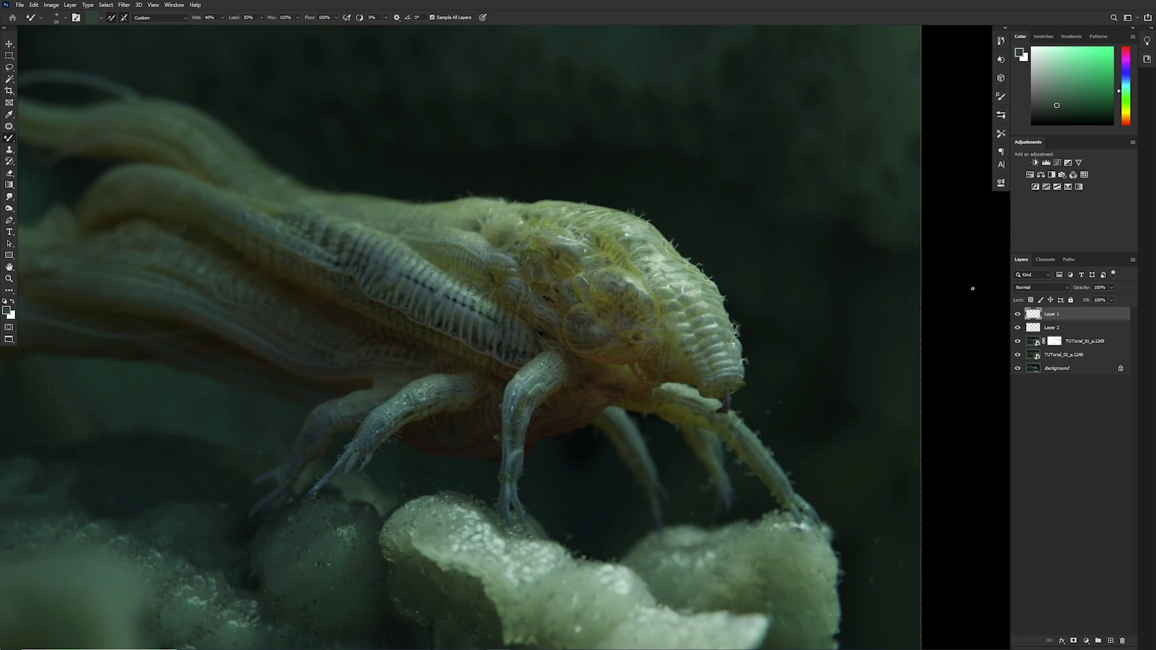
- Compare the image with and without the Layer 1 retouching
left_click(1018, 315)
left_click(1019, 316)
key("e")
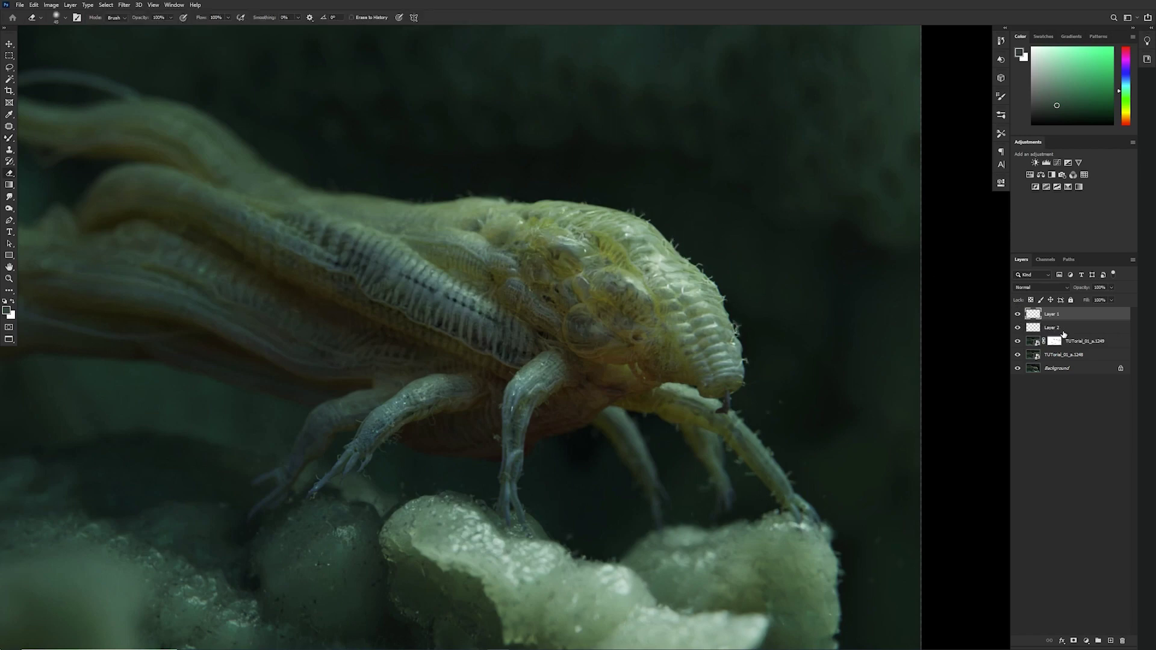
left_click(1063, 331)
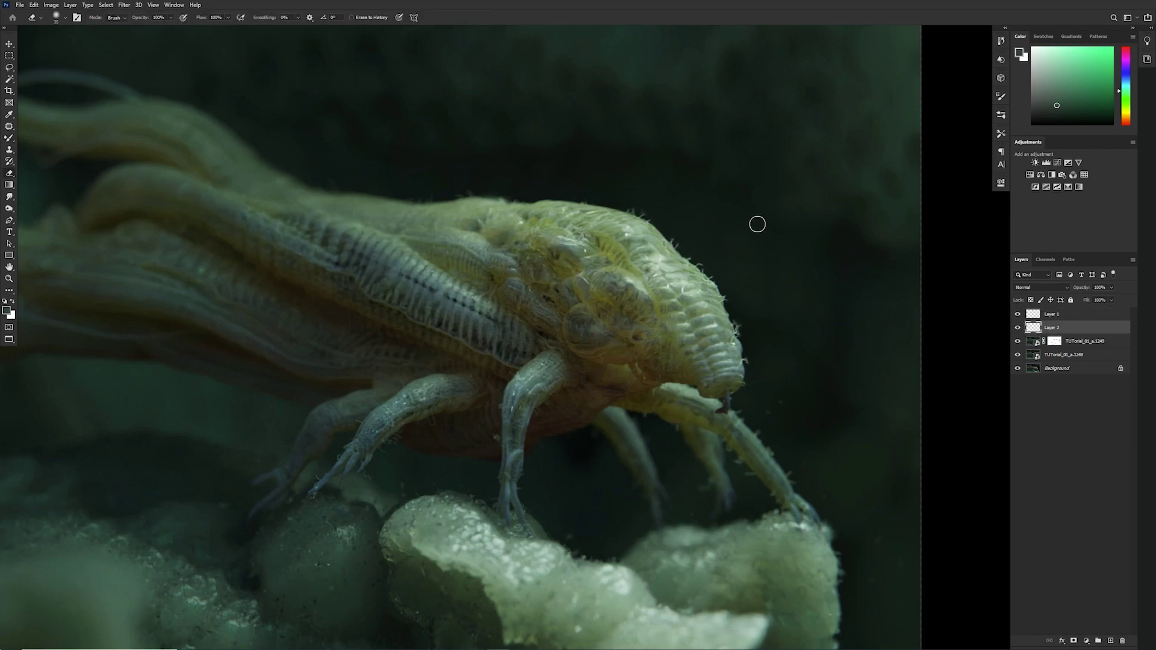
left_click(1018, 314)
left_click(1019, 314)
- Paint more floating specks on Layer 2 around the creature and beside the right-hand rock, using a colour sampled from the rock
left_click(1054, 316)
key("b")
key("alt+bracketleft")
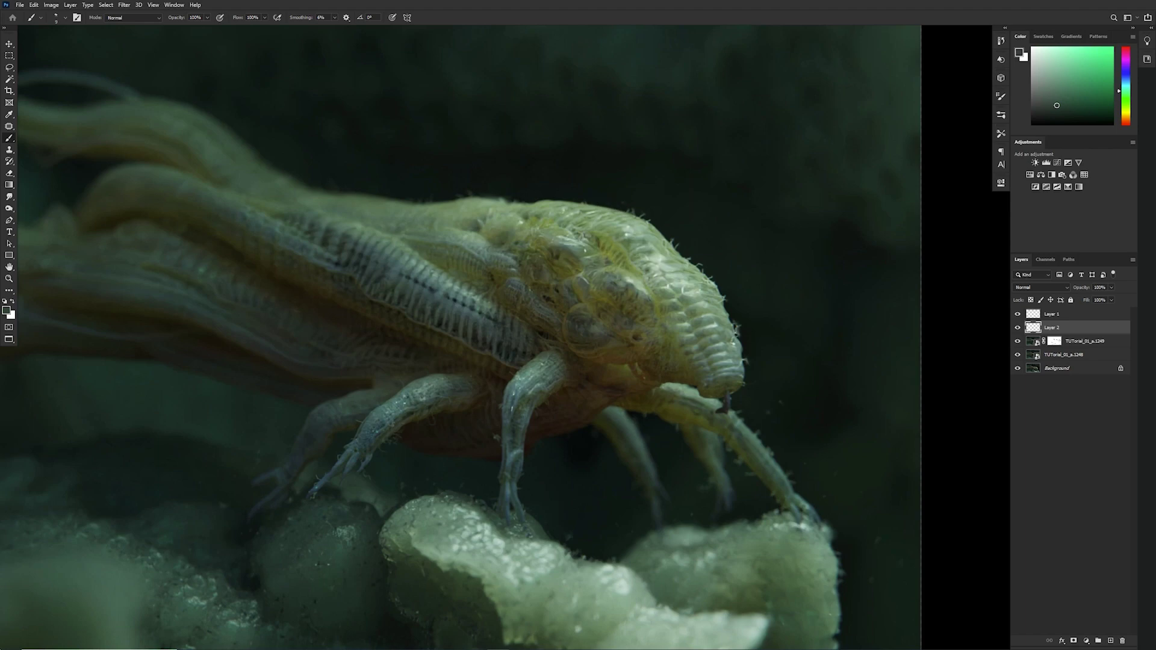
left_click_drag(668, 339, 789, 334)
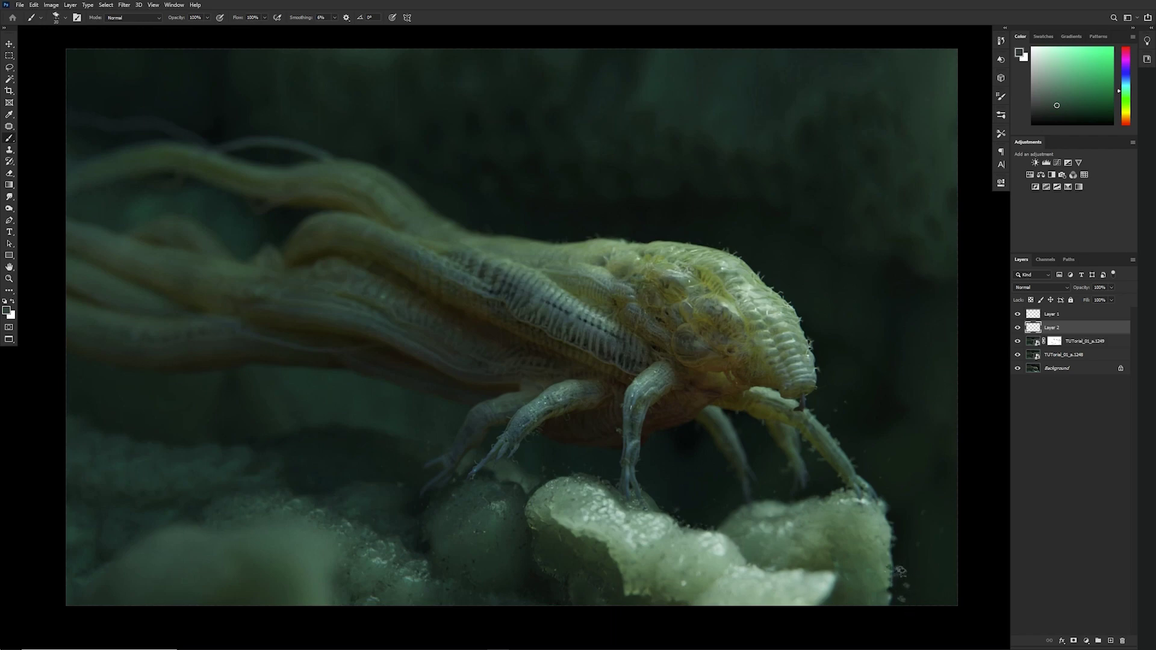
left_click(888, 564, "alt")
- Erase excess specks beside the right-hand rock with an enlarged soft Eraser
key("e")
key("bracketright")
key("bracketright")
key("bracketright")
key("bracketright")
key("bracketright")
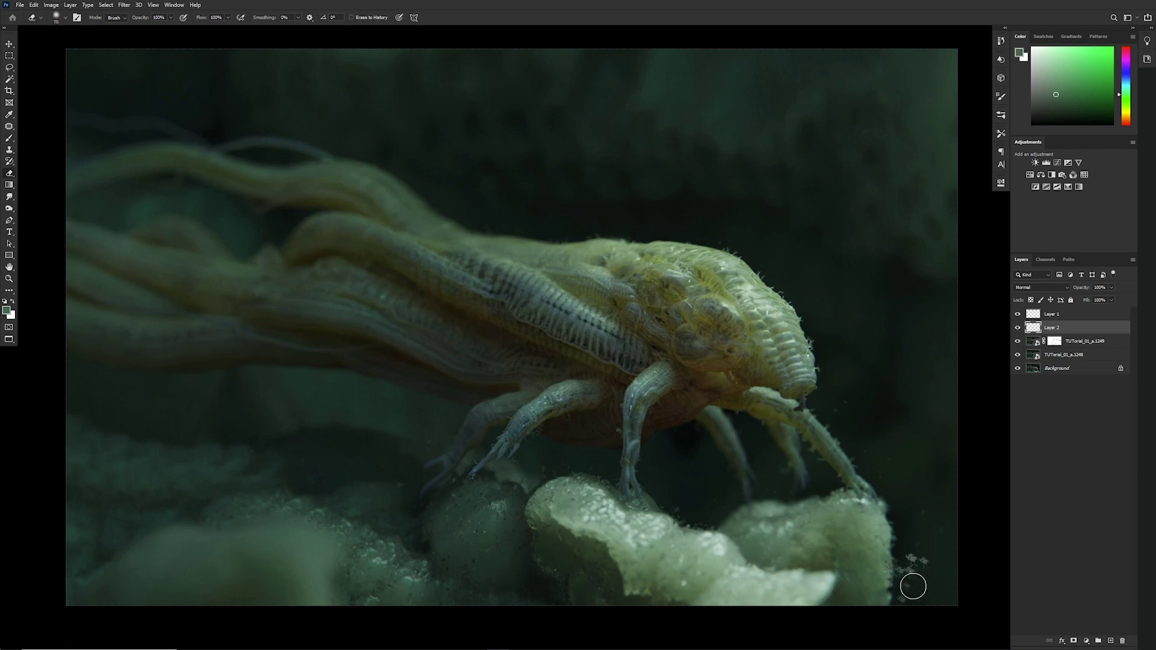
right_click(939, 578)
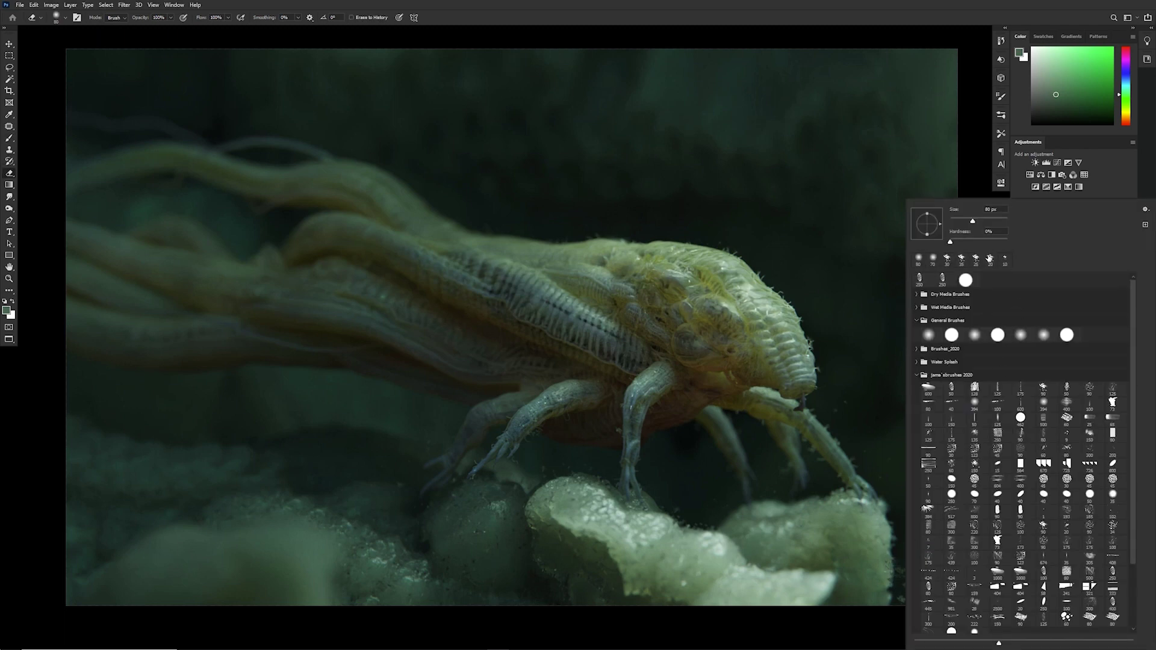
left_click(885, 490)
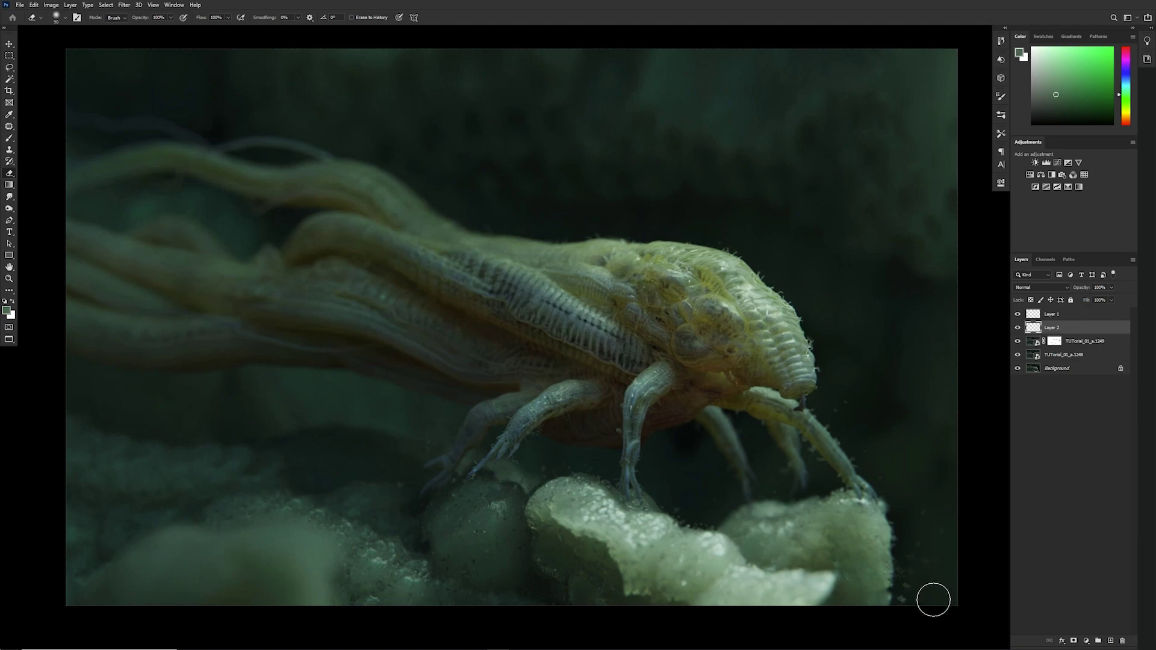
- Work over the specks and edge of the right-hand rock with the Mixer Brush, varying the brush size
key("b")
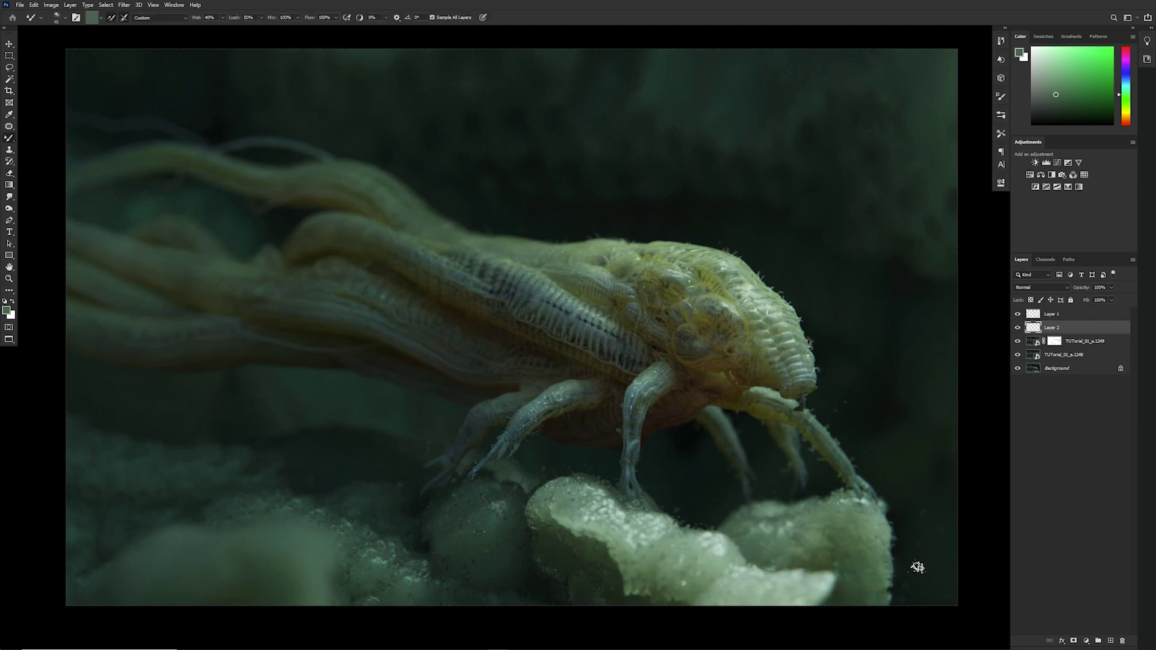
left_click(931, 568, "ctrl")
left_click(940, 557, "ctrl")
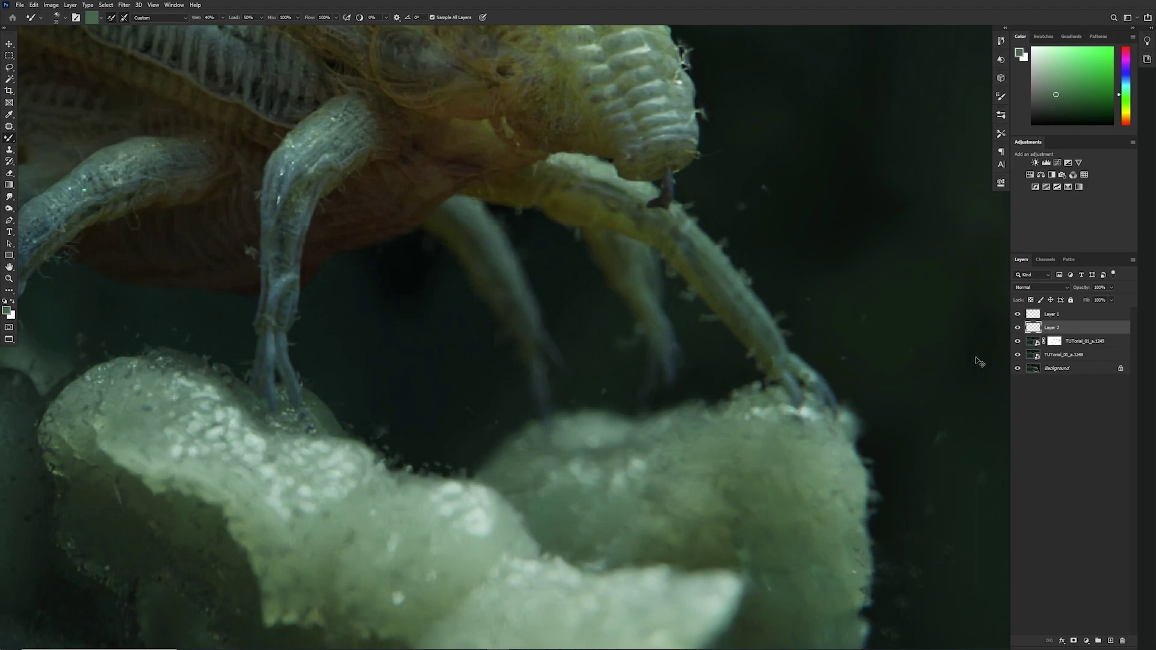
key("bracketleft")
key("bracketleft")
key("bracketleft")
key("bracketright")
key("bracketright")
key("bracketright")
key("bracketright")
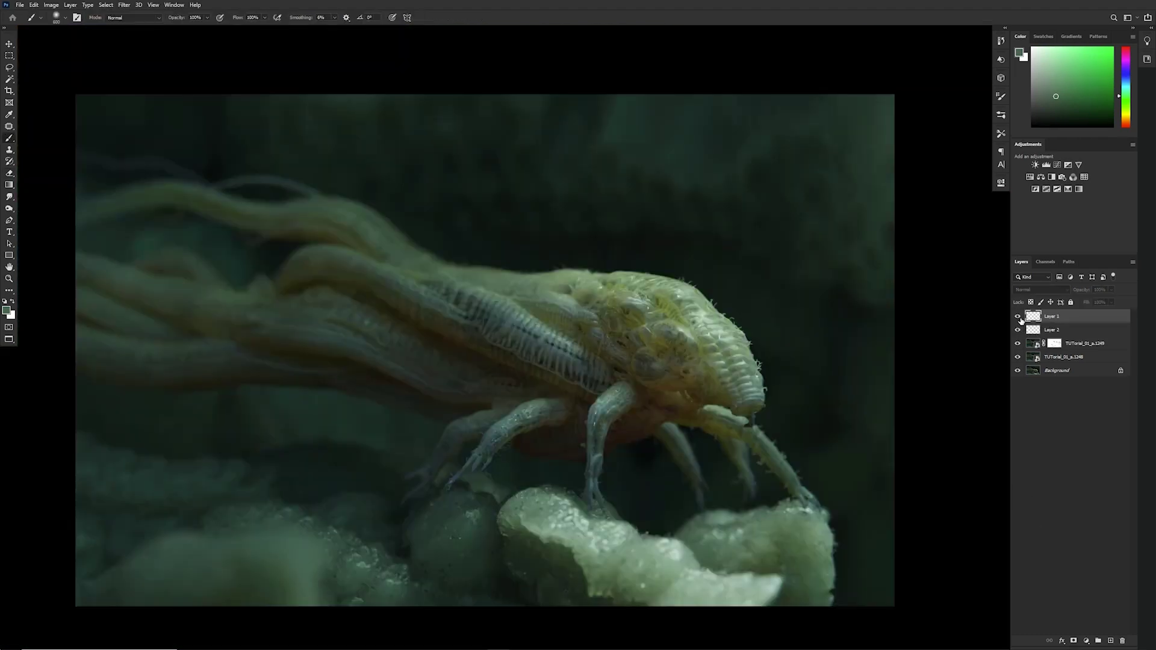
- Add a Brightness/Contrast adjustment layer above all the existing layers
left_click(1019, 318)
left_click(1058, 408)
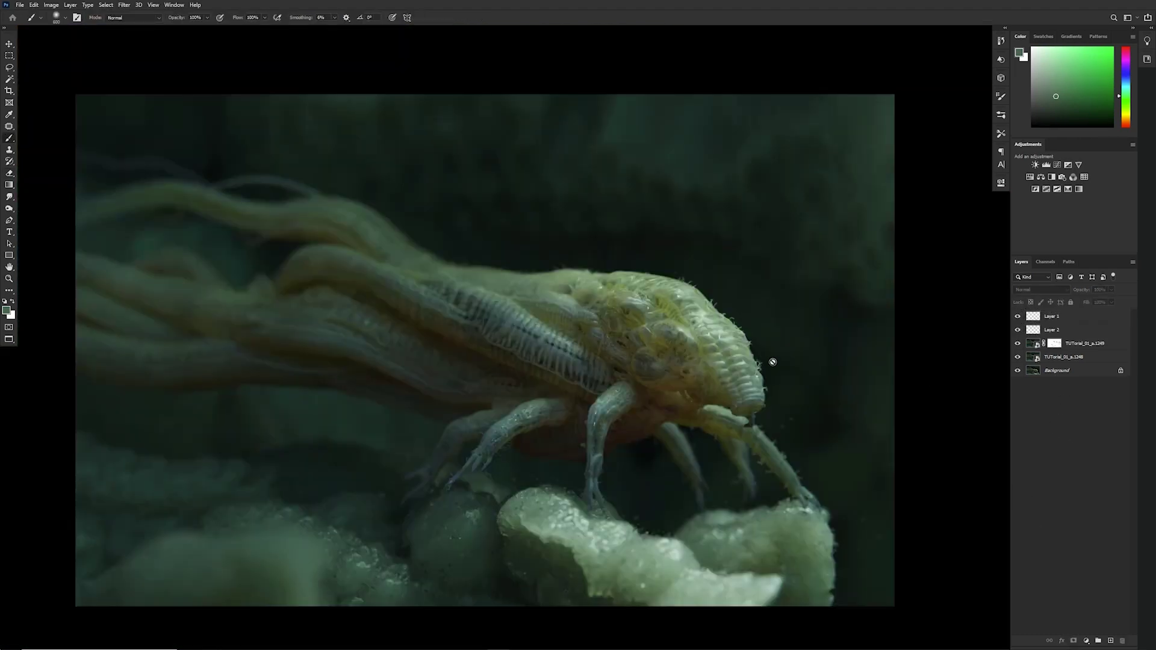
left_click(1087, 642)
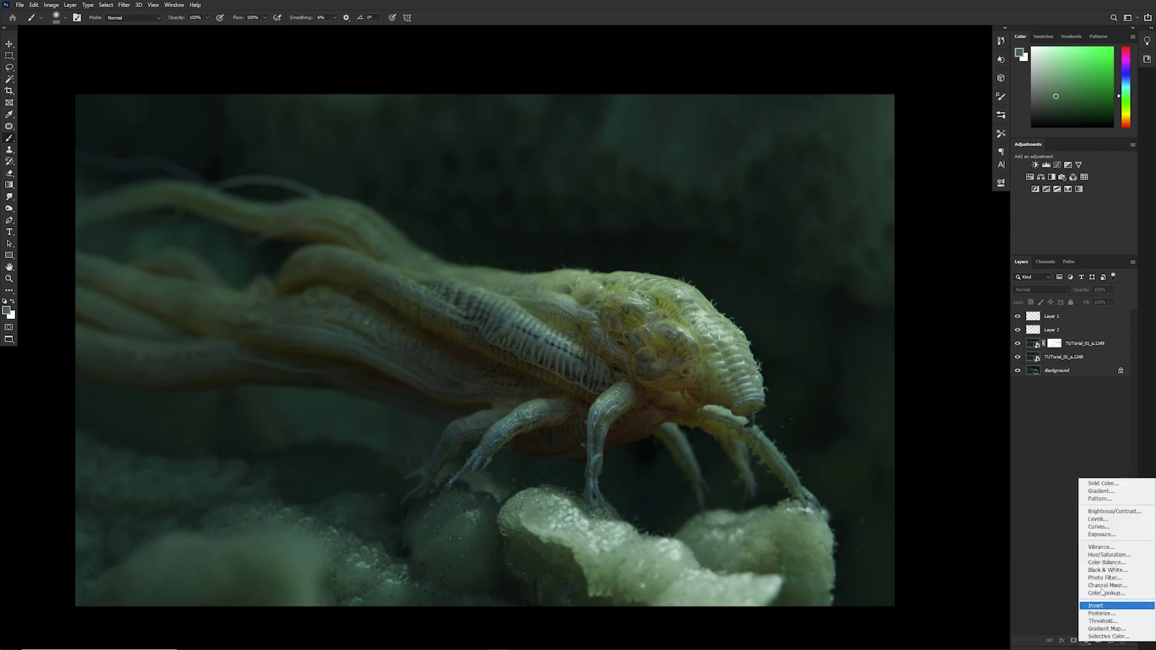
left_click(1093, 514)
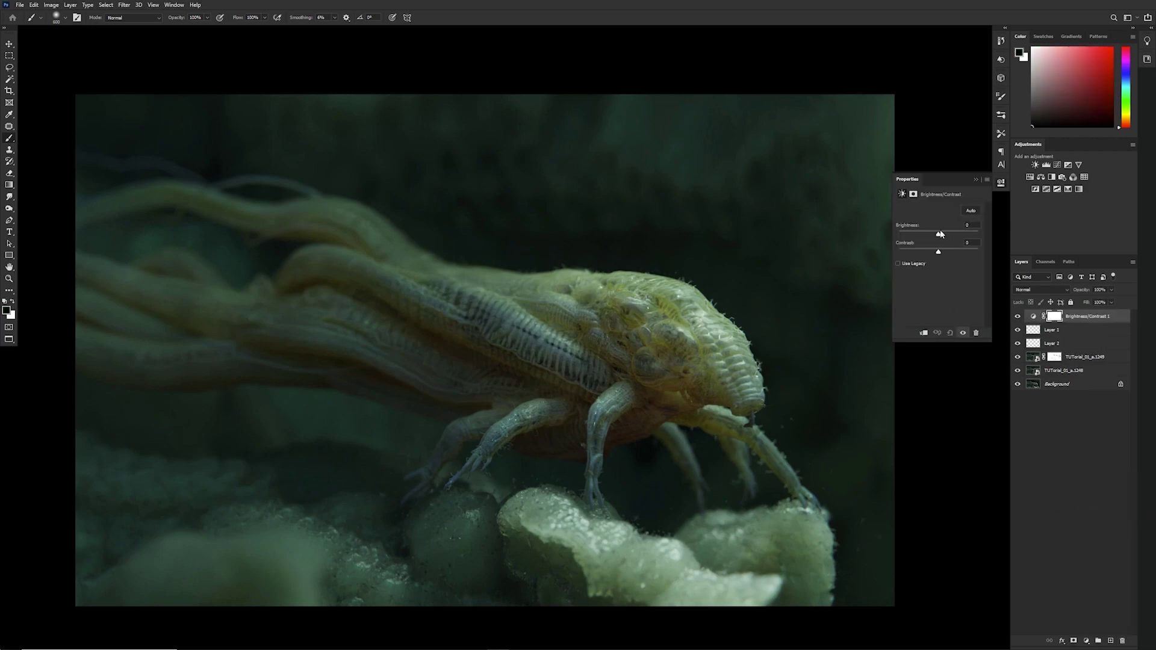
- Try darker and brighter settings on the Brightness/Contrast adjustment, ending with brightness at 44 and contrast at -2
mouse_move(943, 235)
left_mouse_down()
mouse_move(955, 232)
mouse_move(943, 234)
left_mouse_up()
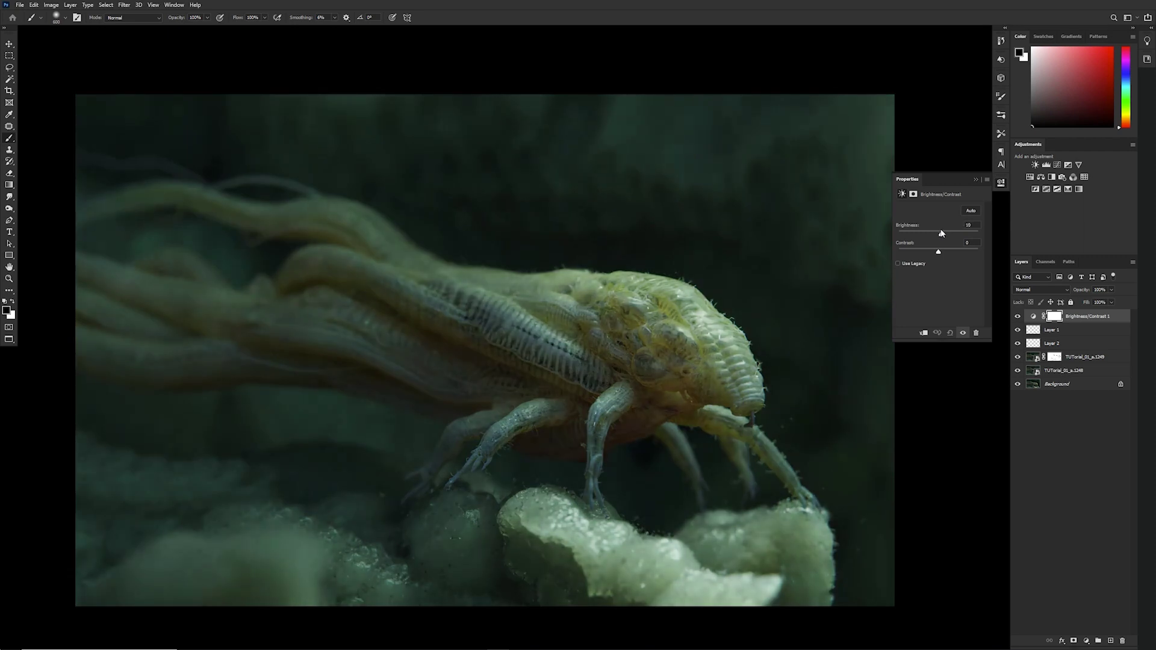
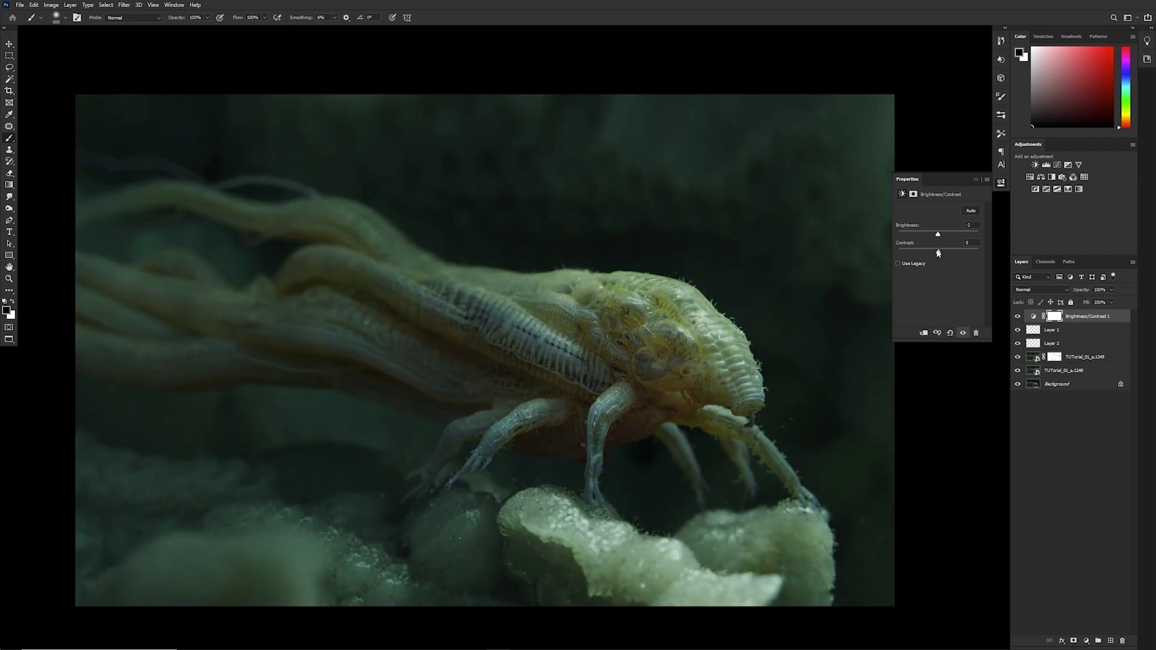
left_click_drag(938, 236, 909, 234)
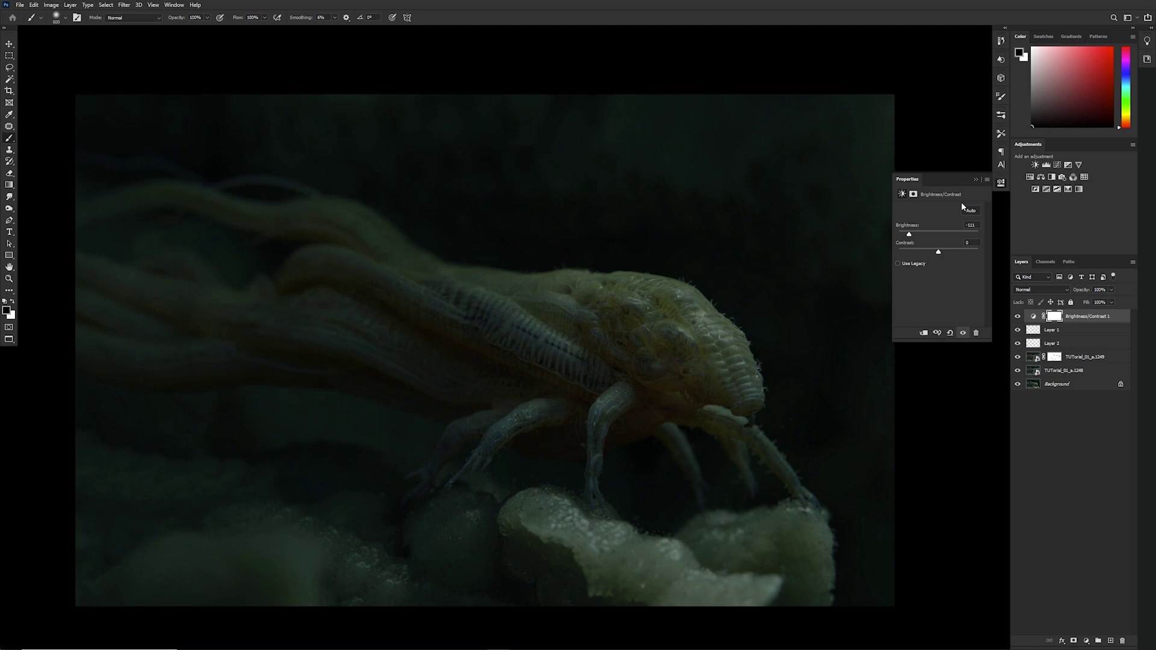
mouse_move(910, 237)
left_mouse_down()
mouse_move(967, 256)
mouse_move(919, 236)
mouse_move(930, 238)
left_mouse_up()
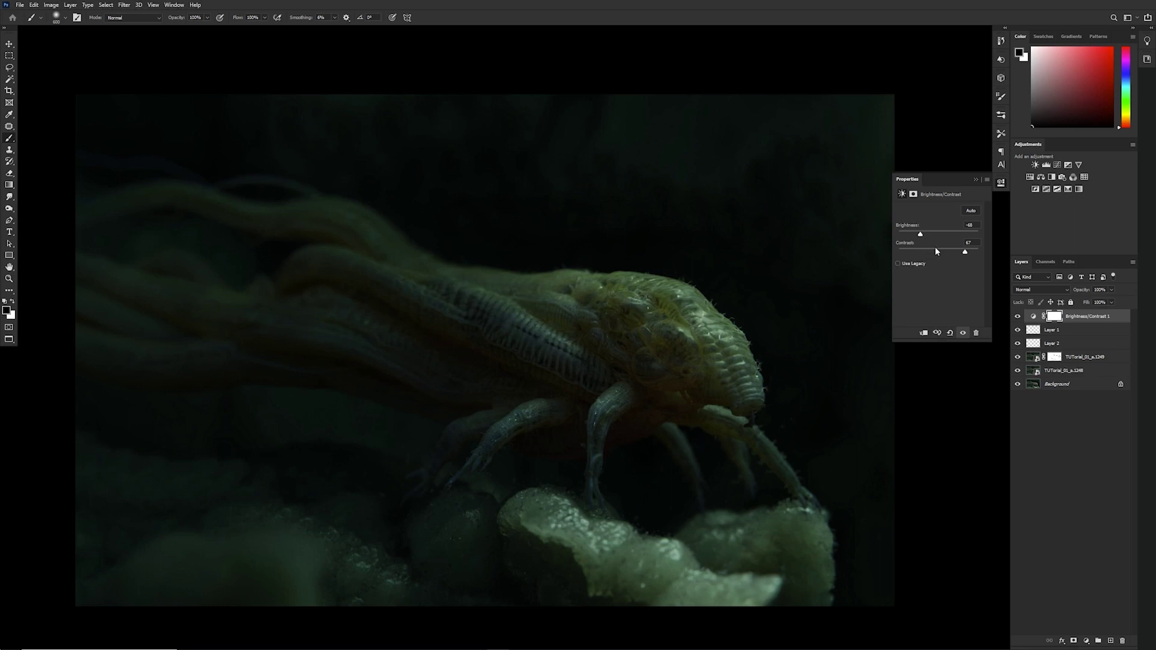
left_click_drag(920, 234, 937, 253)
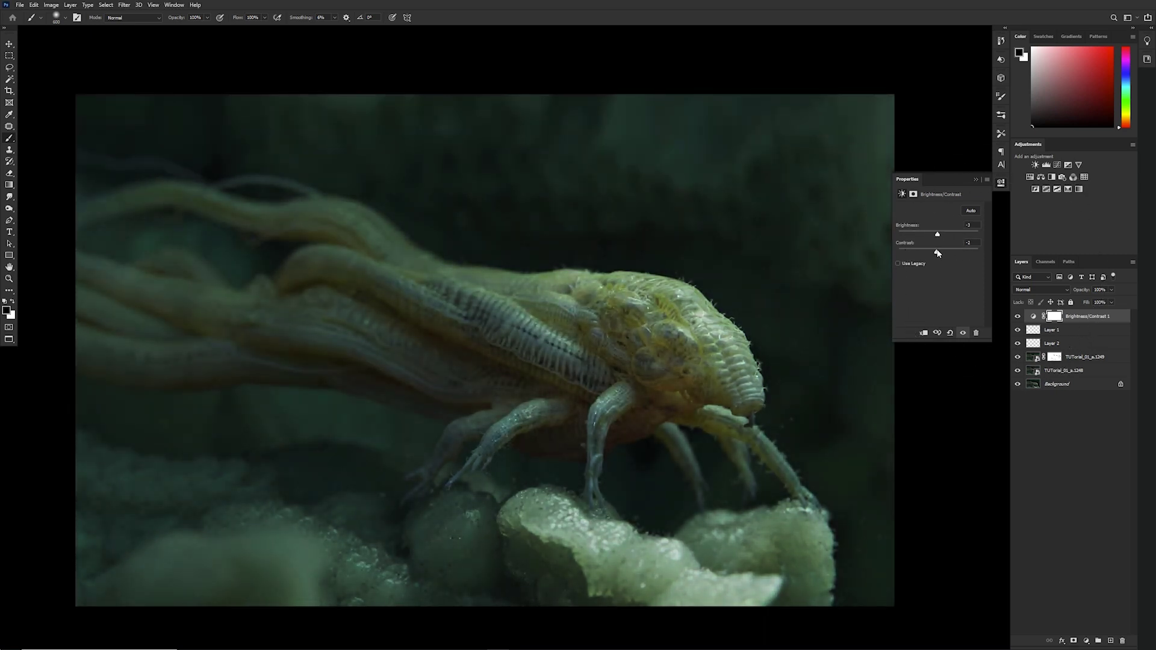
left_click_drag(940, 234, 944, 241)
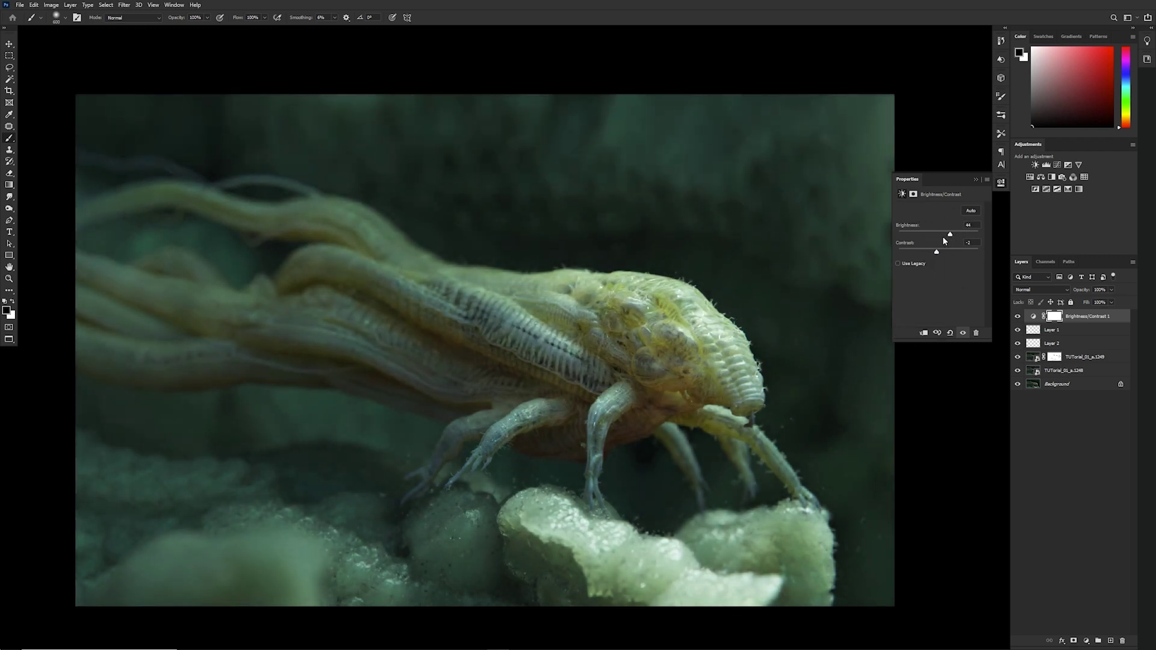
left_click(976, 181)
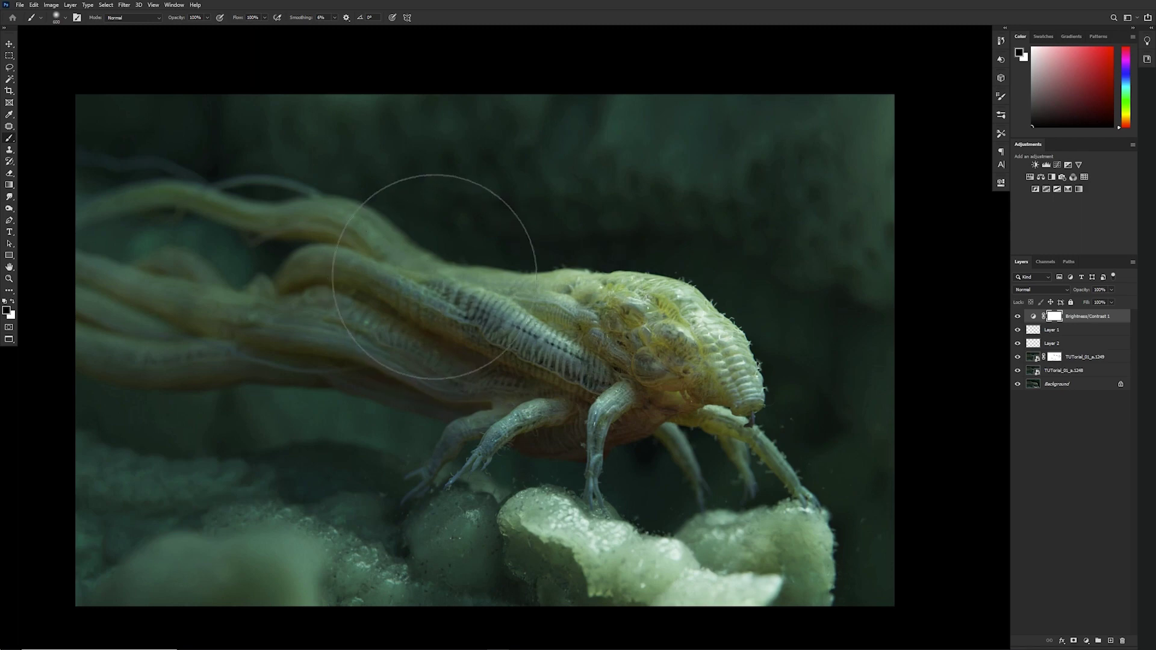
- Mask the brightening off the creature's trailing tentacles and the dark background around them, using a large soft black brush
key("bracketright")
key("bracketright")
key("bracketright")
key("bracketright")
key("bracketright")
key("bracketright")
key("bracketright")
key("bracketright")
key("bracketright")
key("bracketleft")
key("bracketleft")
key("bracketleft")
key("x")
mouse_move(220, 245)
left_mouse_down()
mouse_move(284, 271)
mouse_move(258, 293)
left_mouse_up()
key("x")
key("bracketleft")
key("bracketleft")
key("bracketleft")
key("bracketleft")
key("bracketleft")
key("bracketleft")
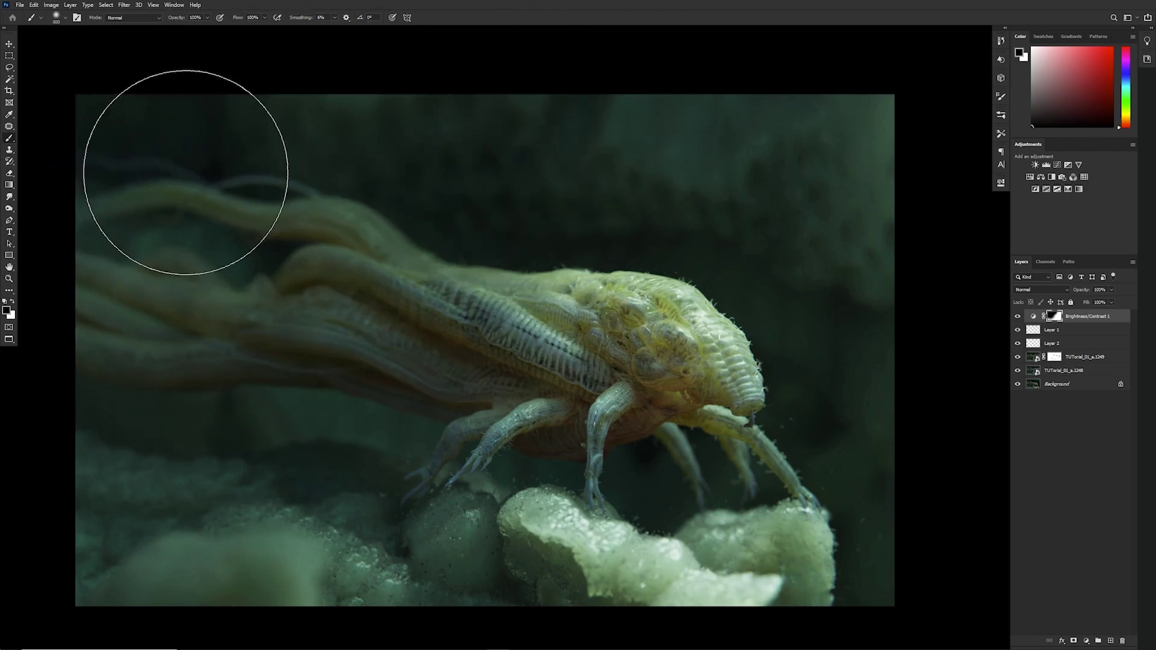
key("bracketright")
key("bracketleft")
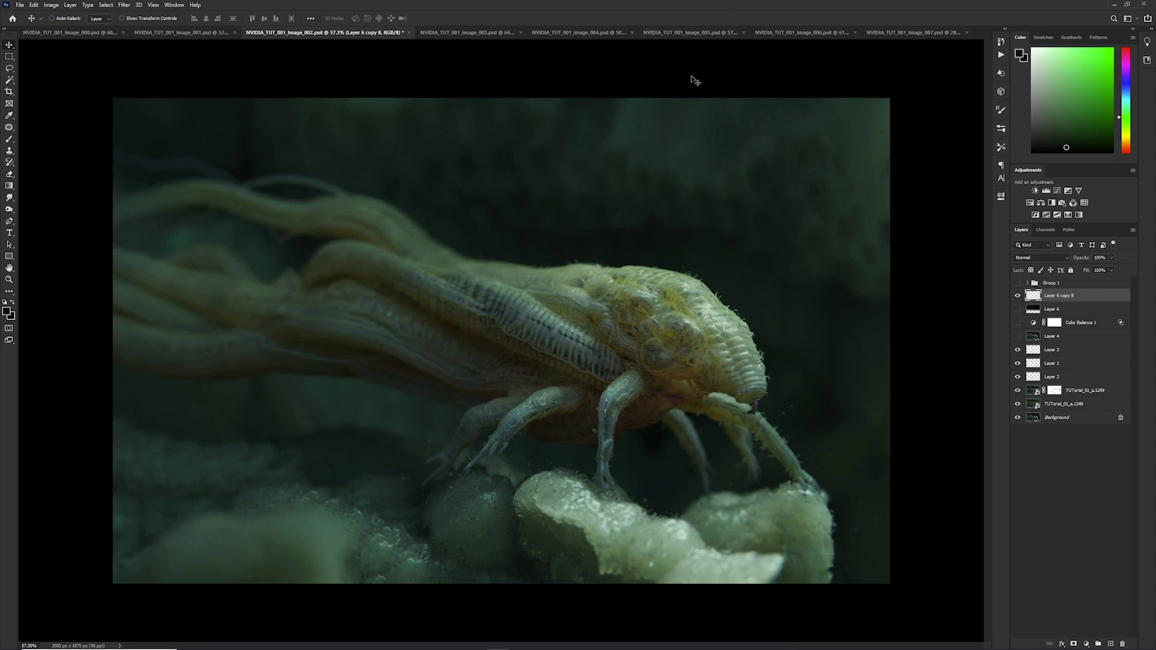
- Bring back the underwater particle image on Layer 6 copy 8 and set its blend mode to Screen
key("ctrl+z")
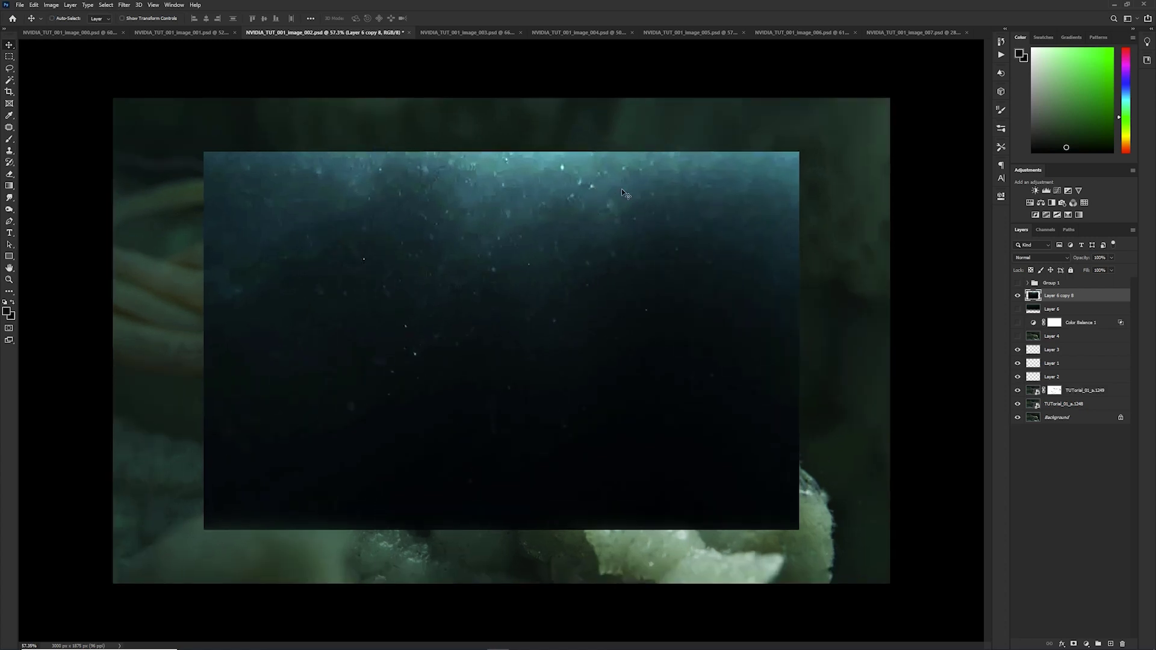
left_click(1037, 259)
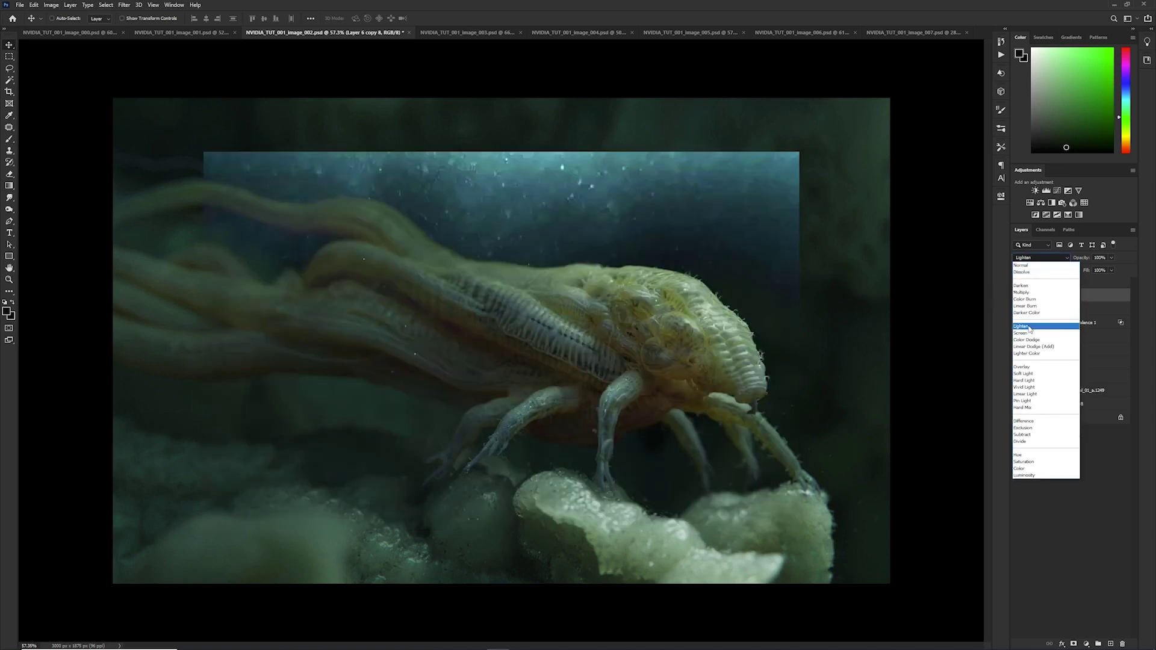
left_click(1029, 335)
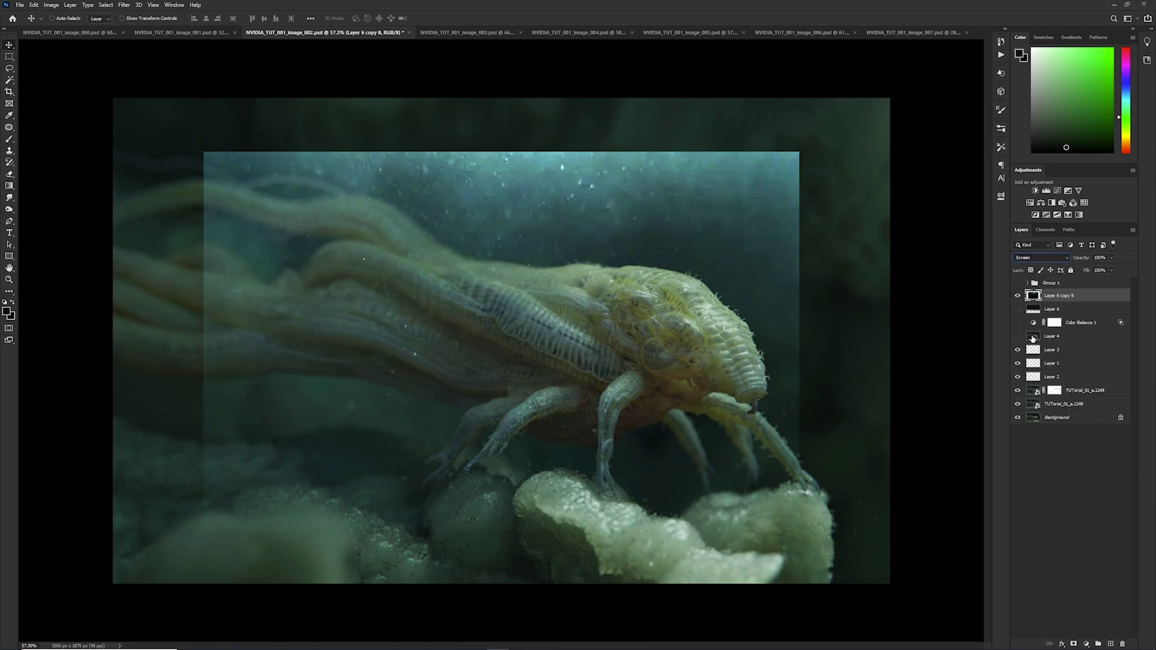
- Enlarge the particle image to span the full canvas width and shift it upward over the creature
key("ctrl+t")
left_click_drag(799, 341, 896, 342)
left_click_drag(715, 337, 713, 234)
key("Return")
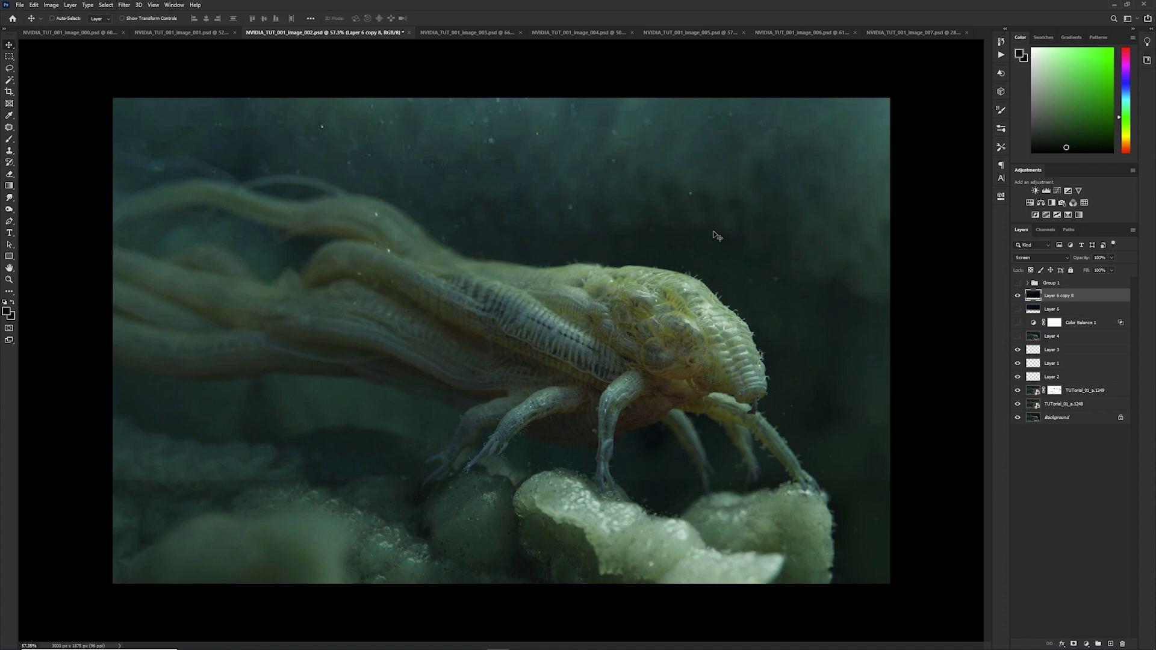
- Delete Layer 6 copy 8 and show the Layer 6 particle overlay, comparing the image with and without it
left_click(700, 235)
key("Delete")
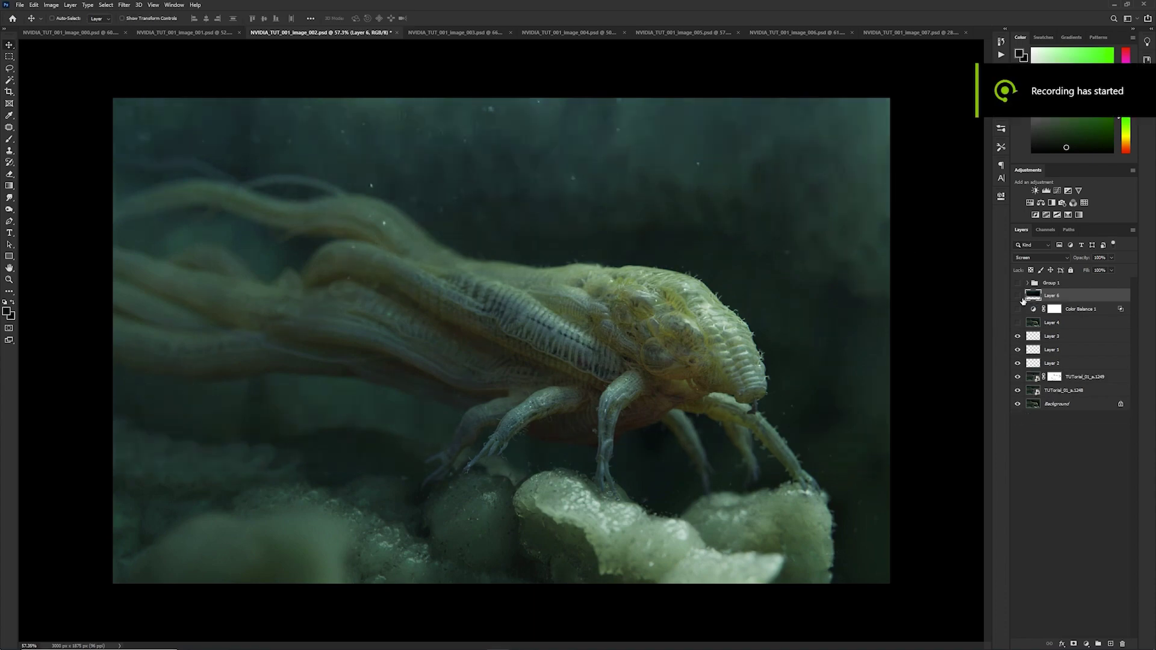
left_click(1019, 297)
left_click(1019, 295)
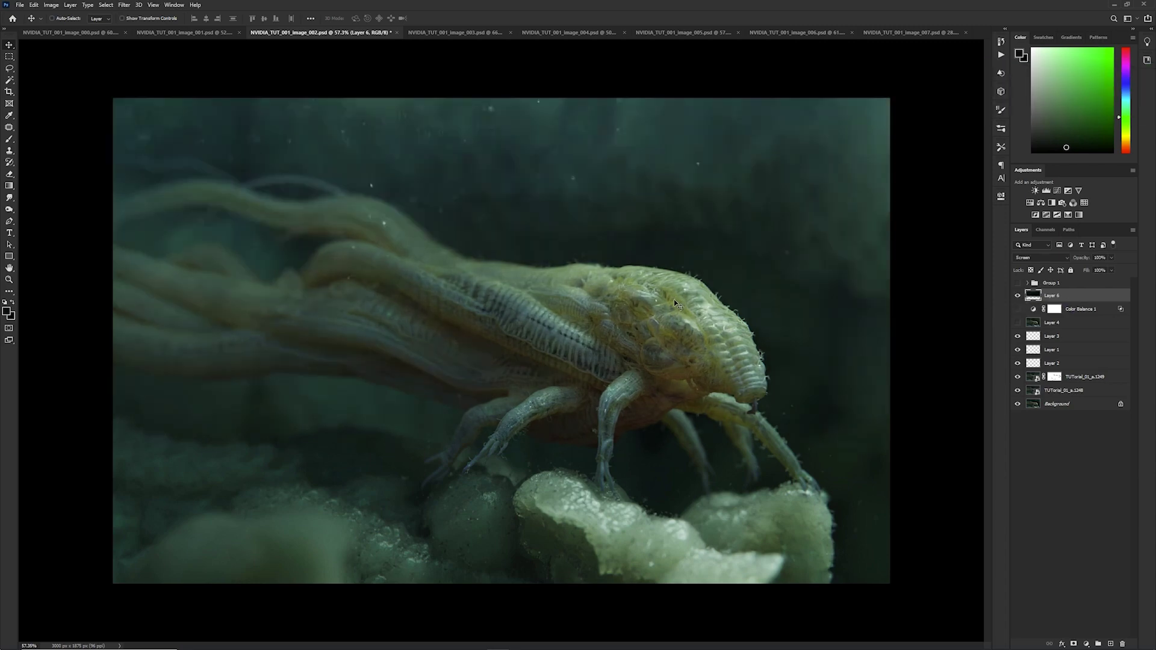
- Stamp all visible layers into a new layer and blend in an Auto Color correction of it at strongly reduced opacity
key("ctrl+shift+alt+e")
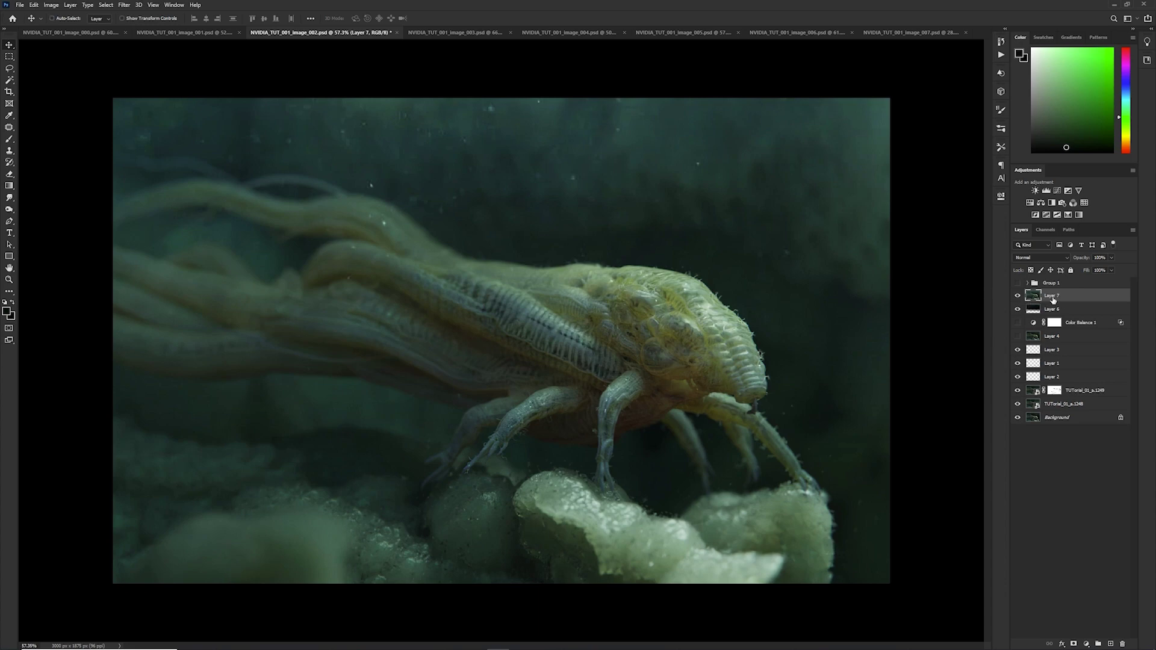
left_click(57, 5)
left_click(64, 58)
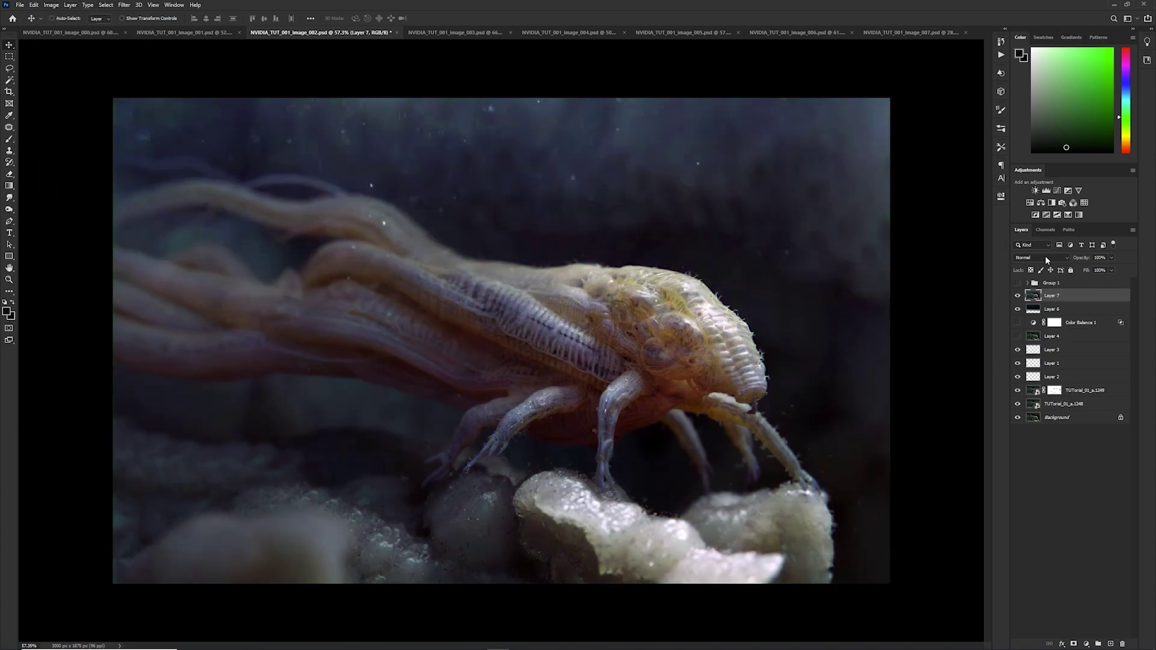
left_click_drag(1084, 257, 977, 260)
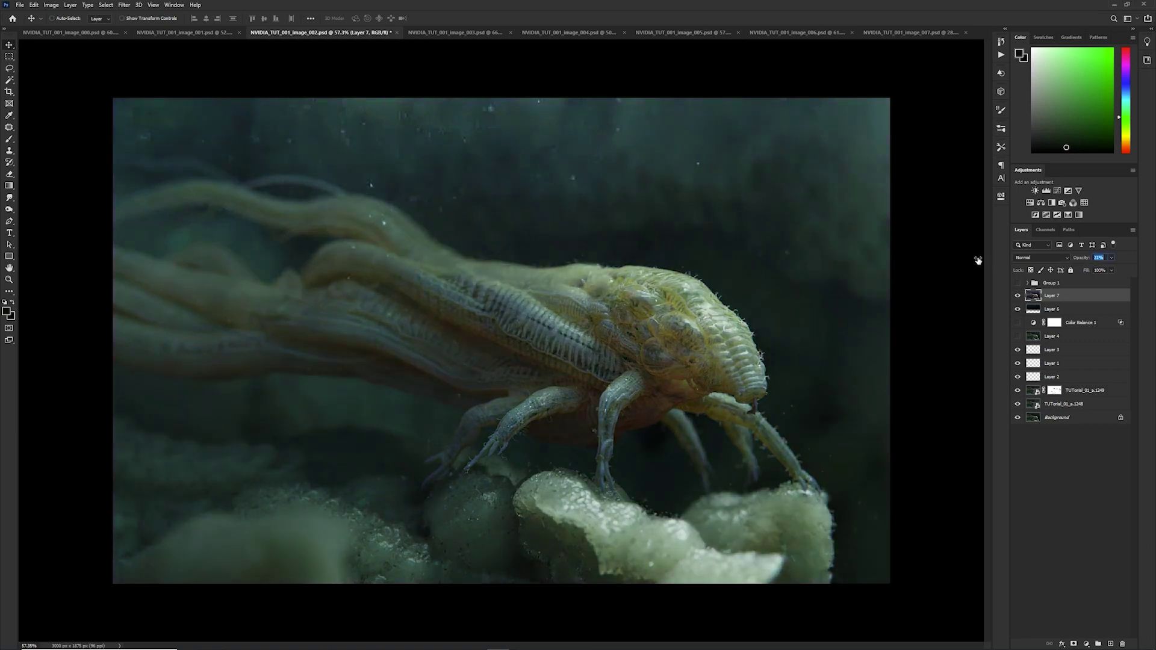
left_click_drag(977, 260, 977, 260)
- Duplicate the colour-corrected Layer 7, set the copy's blend mode to Luminosity and adjust its opacity
key("ctrl+j")
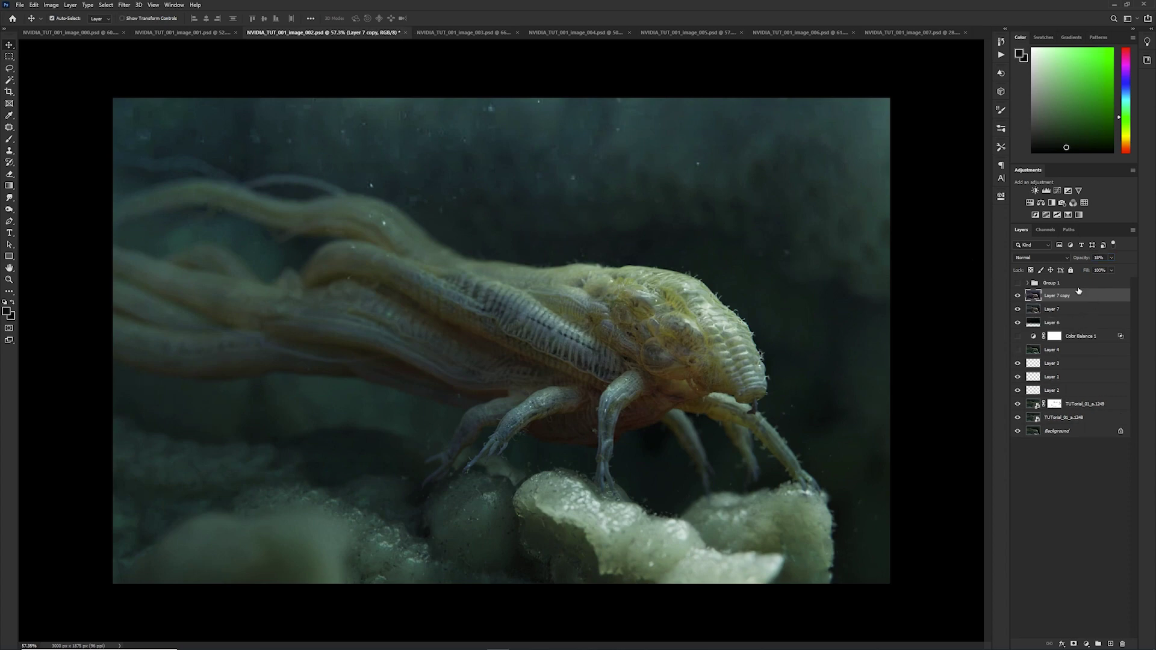
left_click(1057, 258)
left_click(1033, 475)
left_click_drag(1079, 258, 1045, 258)
left_click_drag(1048, 257, 1044, 255)
left_click(1027, 474)
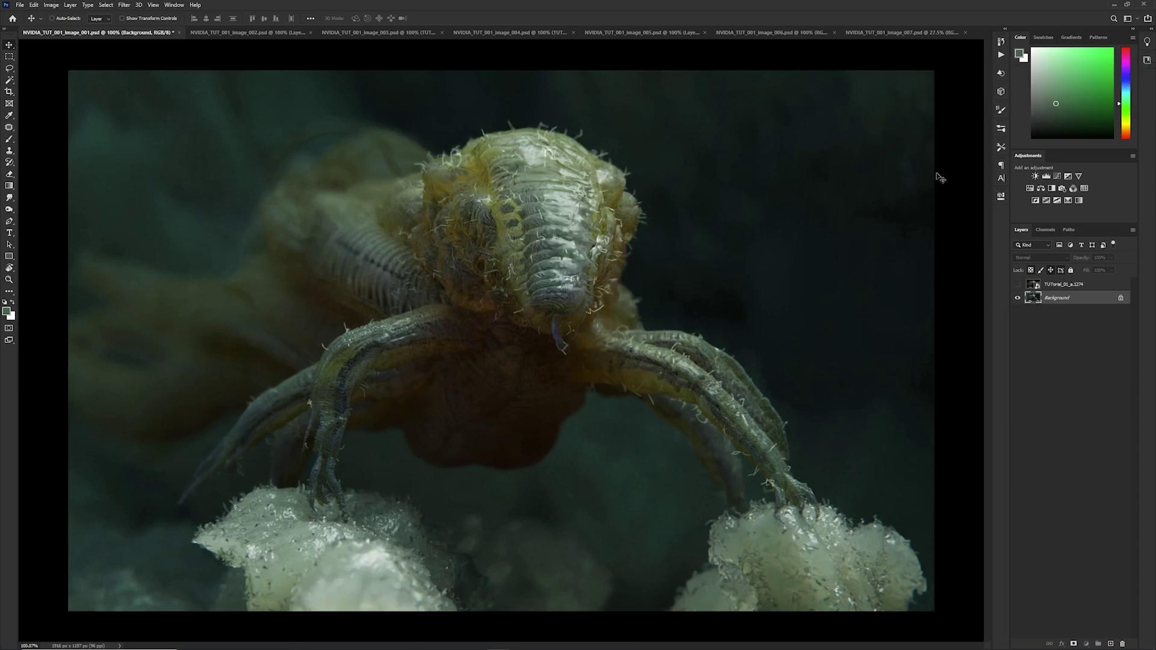
- Add a new layer above the Background of the front-view creature image and ready a resized Mixer Brush for retouching
left_click_drag(611, 247, 580, 154)
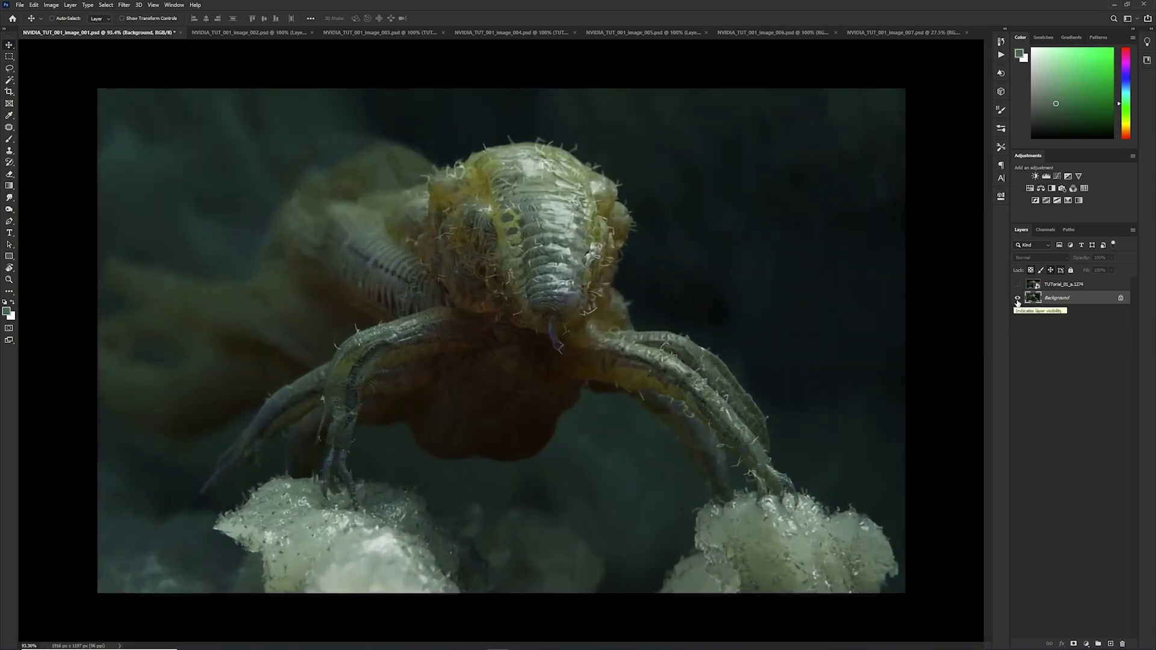
key("ctrl+shift+n")
key("Return")
key("b")
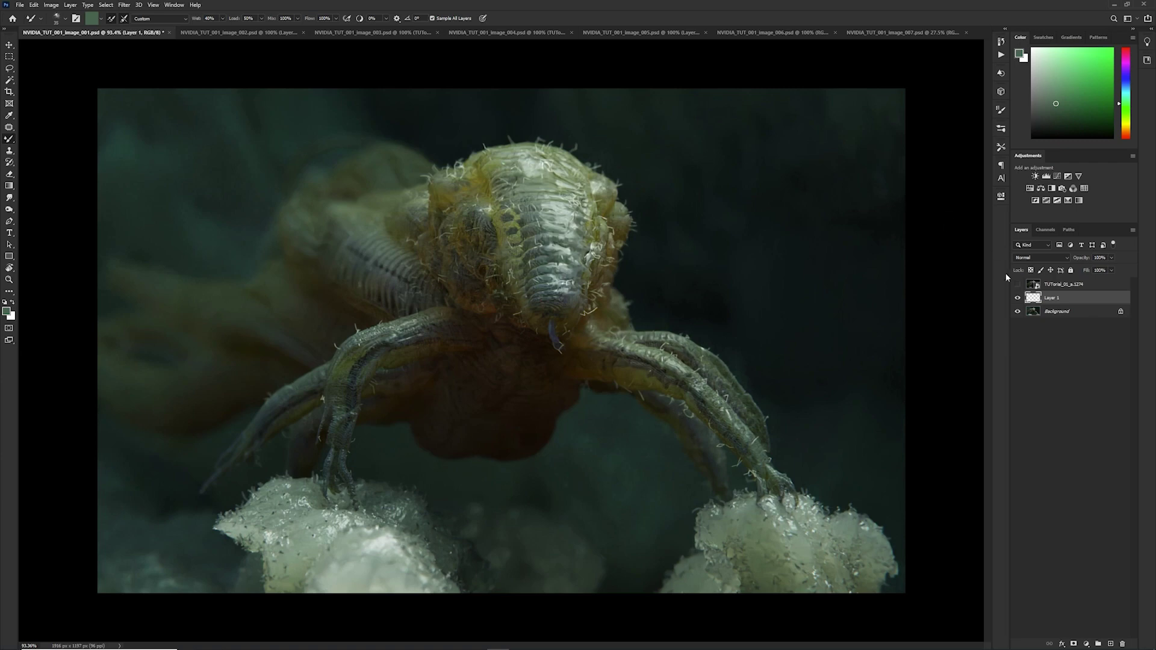
key("bracketleft")
key("bracketright")
key("bracketleft")
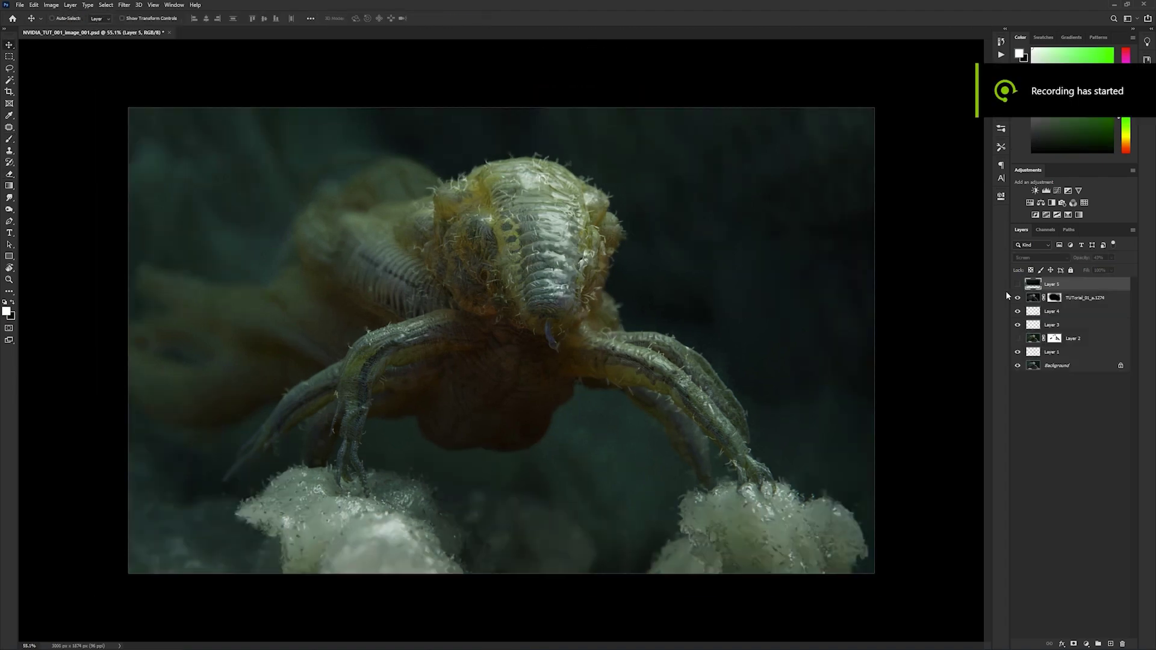
- Show the Layer 5 particle overlay and reposition it slightly down and to the right over the creature
left_click(1019, 286)
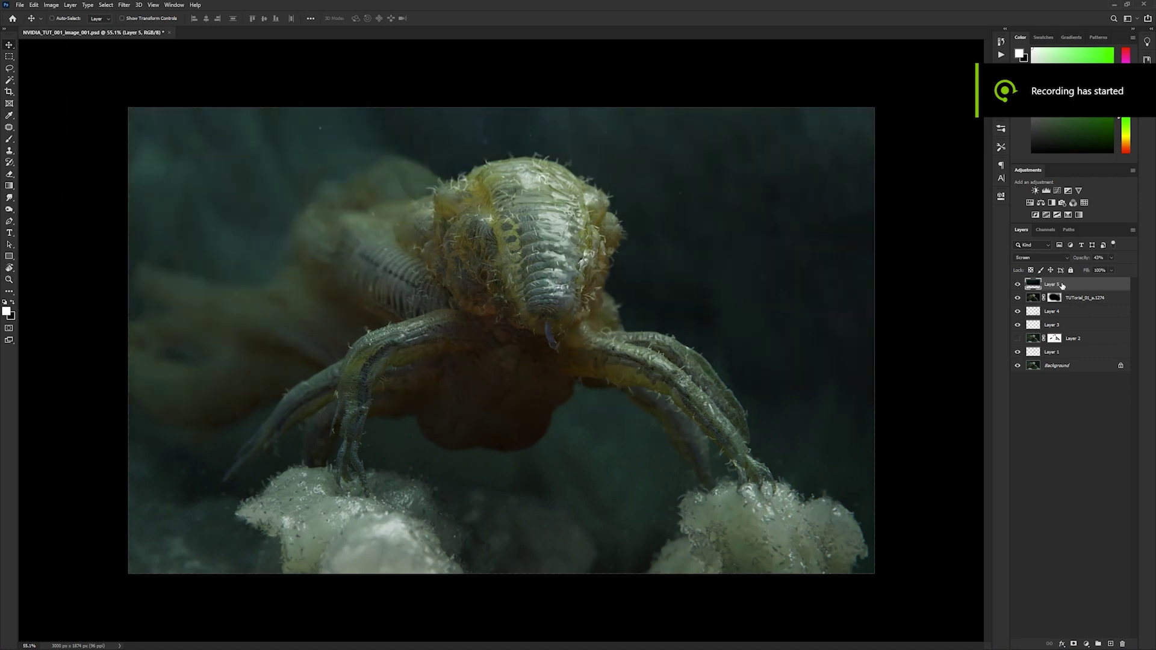
left_click_drag(657, 167, 692, 208)
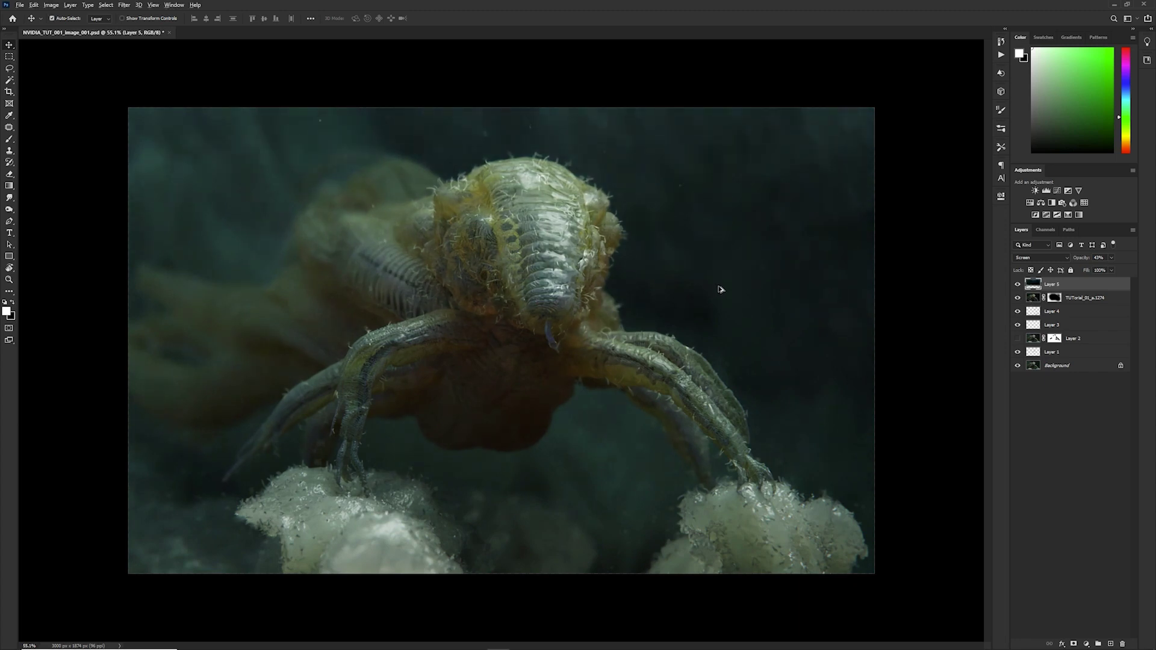
- Stamp the visible layers of the front-view image into a new top layer and apply Auto Color to it
key("ctrl+shift+alt+e")
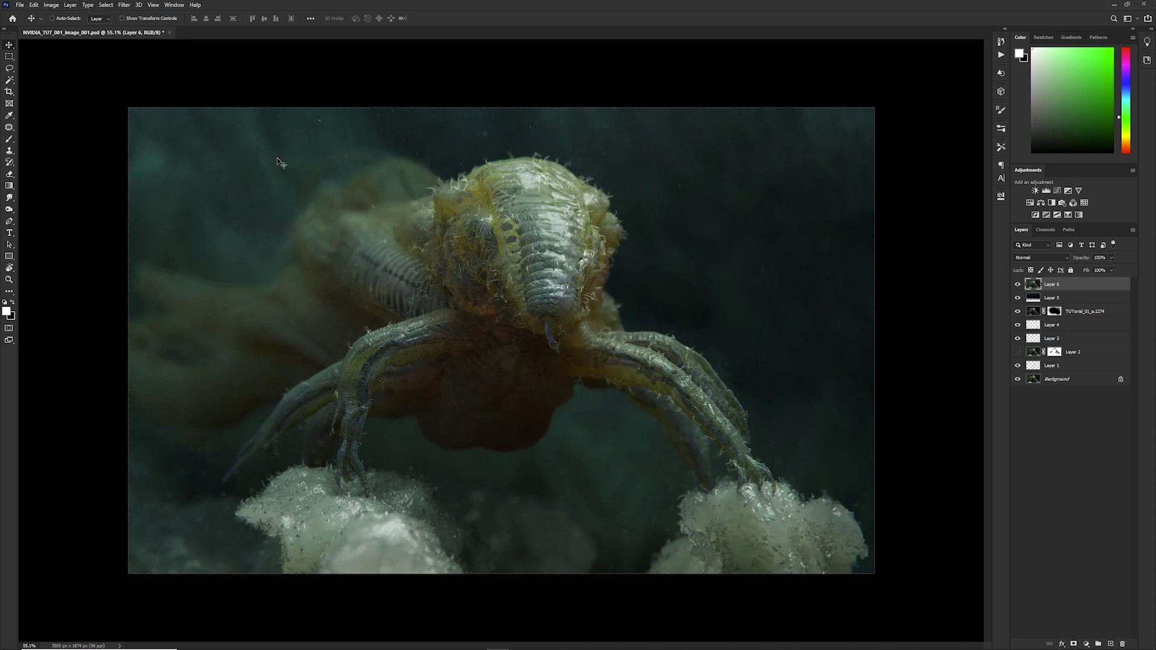
left_click(51, 4)
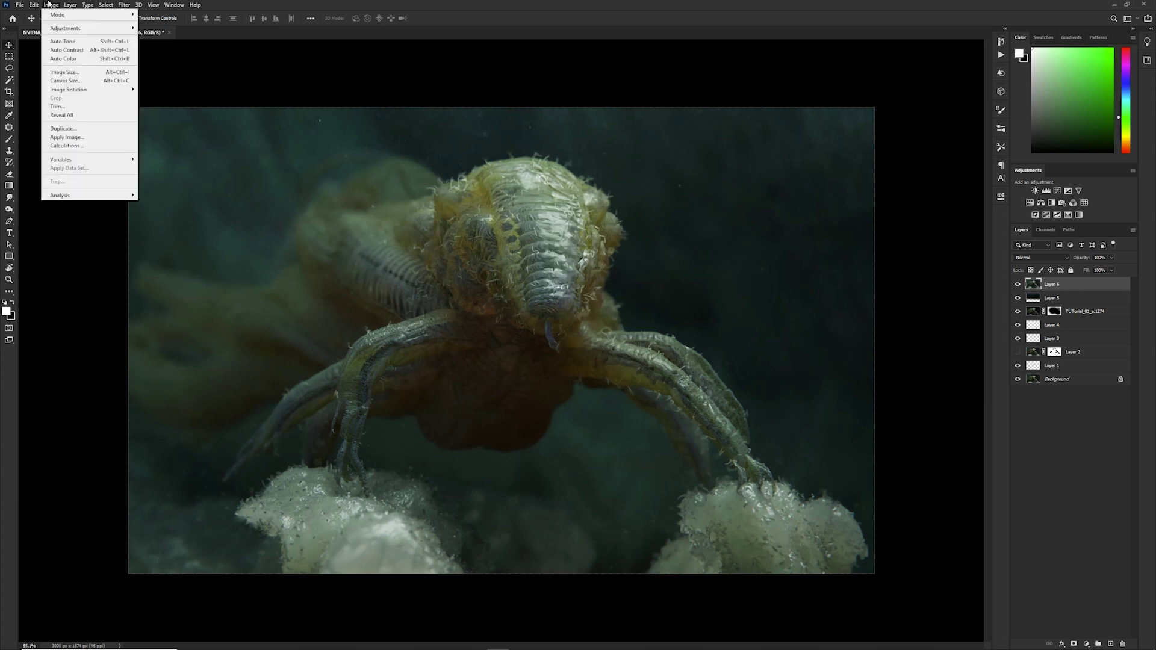
left_click(64, 58)
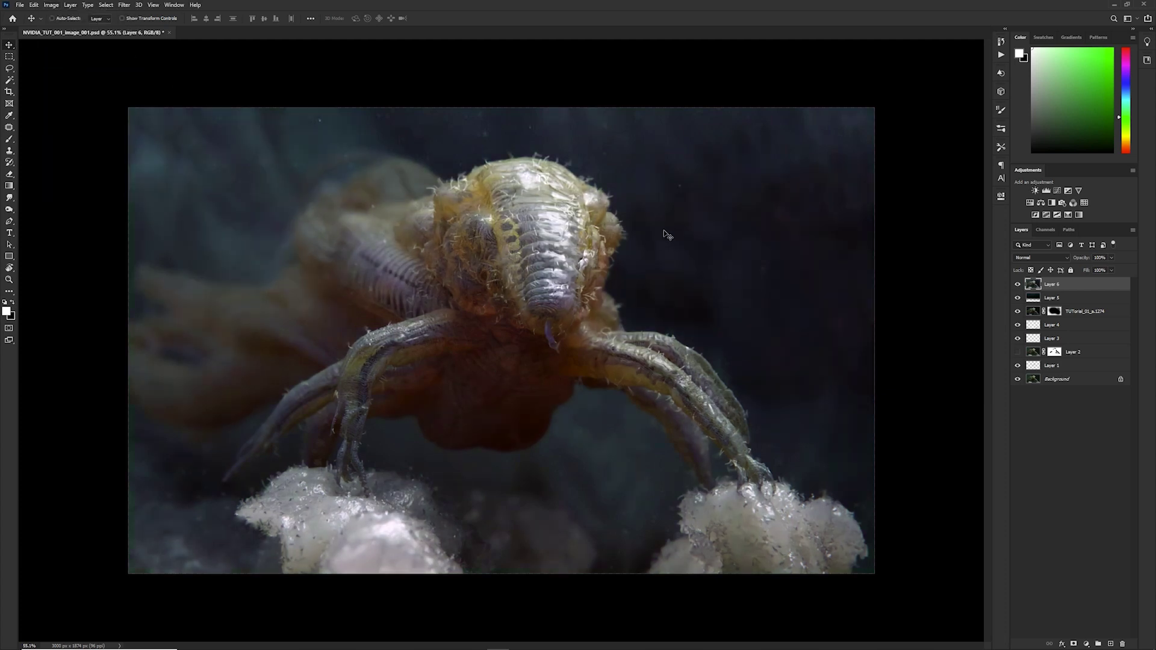
- Keep the colour-corrected Layer 6 in Normal blend mode and set its opacity to 53%
left_click(1031, 257)
left_click(1029, 260)
left_click_drag(1090, 259, 1035, 259)
type("53")
key("Return")
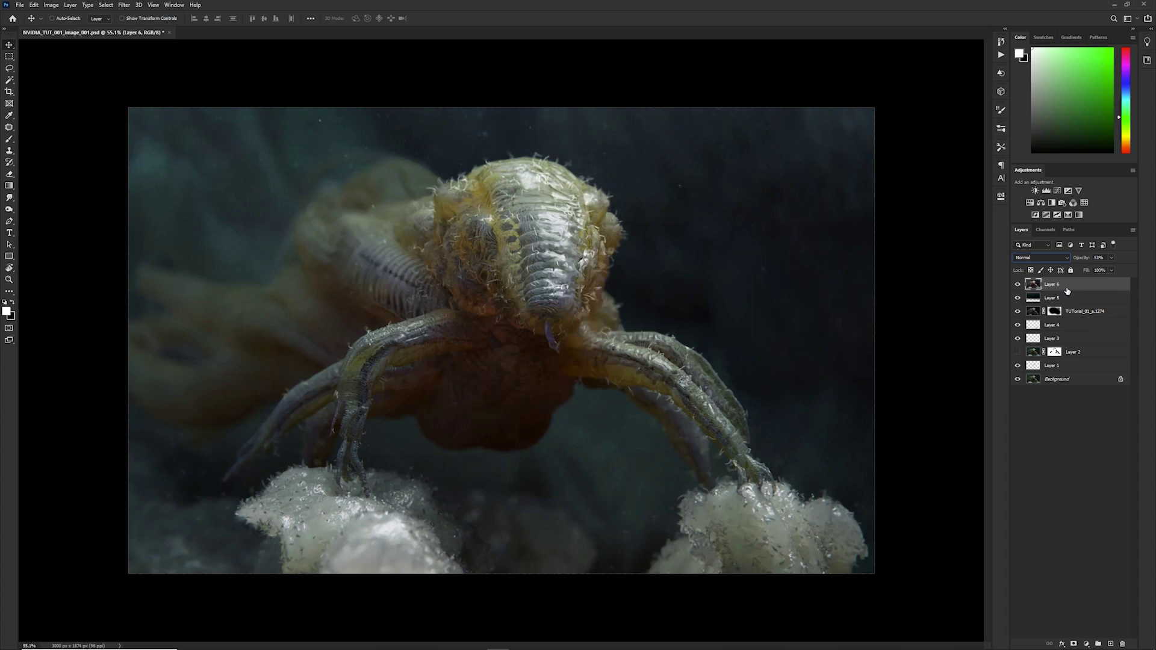
- Duplicate Layer 6 and set the copy's blend mode to Luminosity
key("ctrl+j")
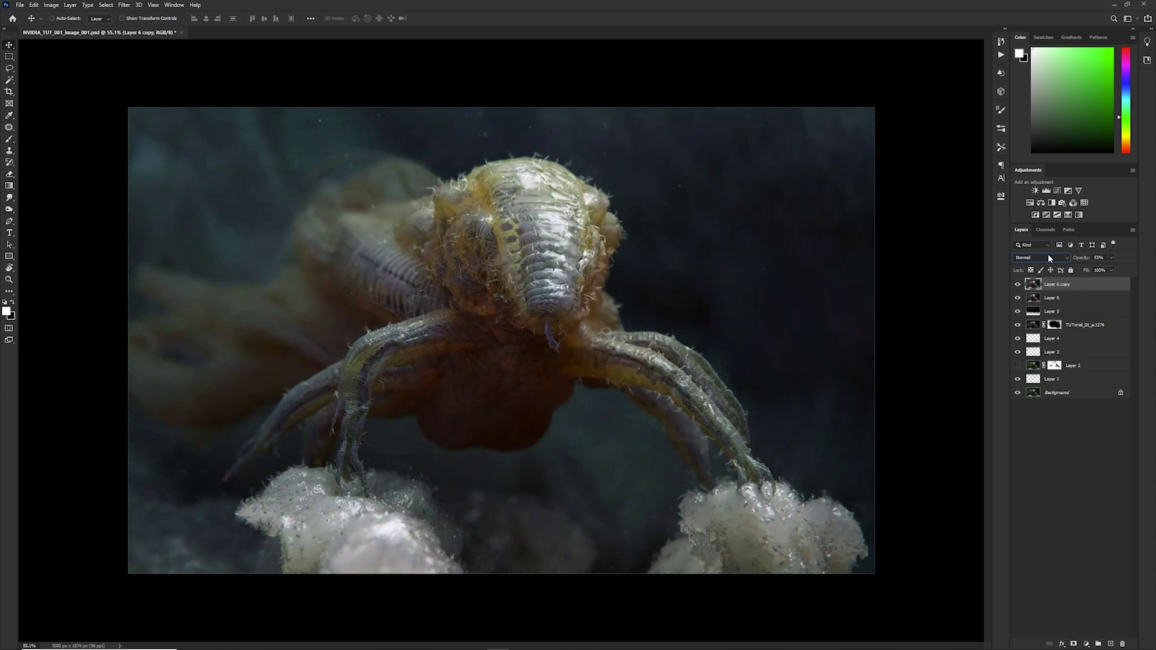
left_click(1048, 256)
left_click(1025, 475)
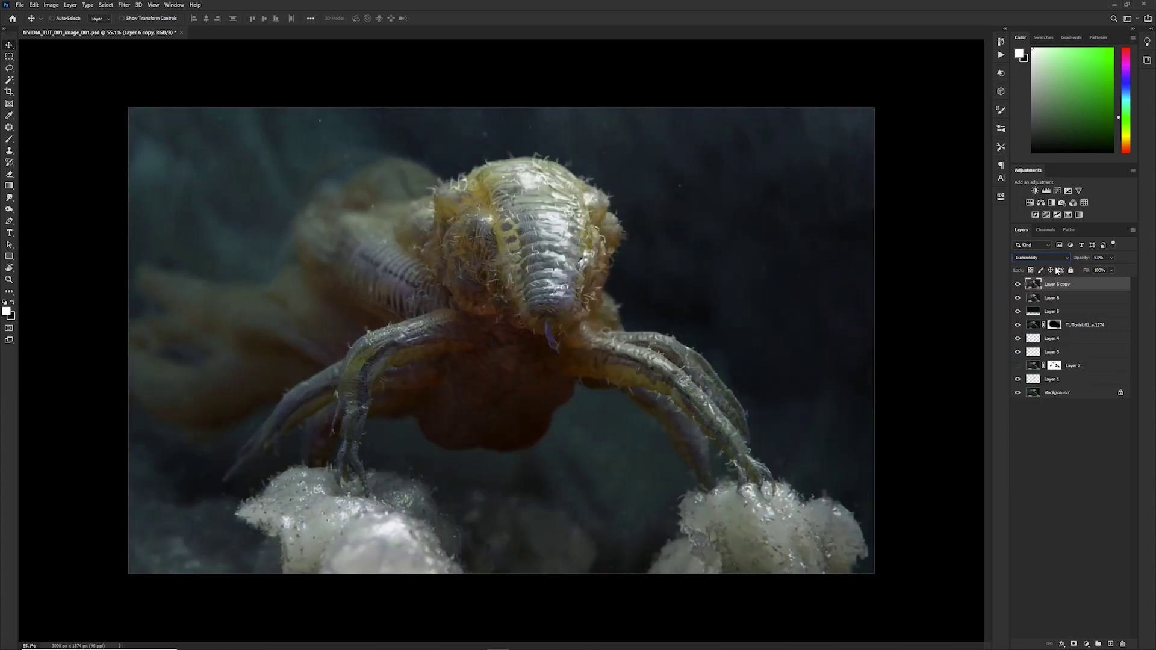